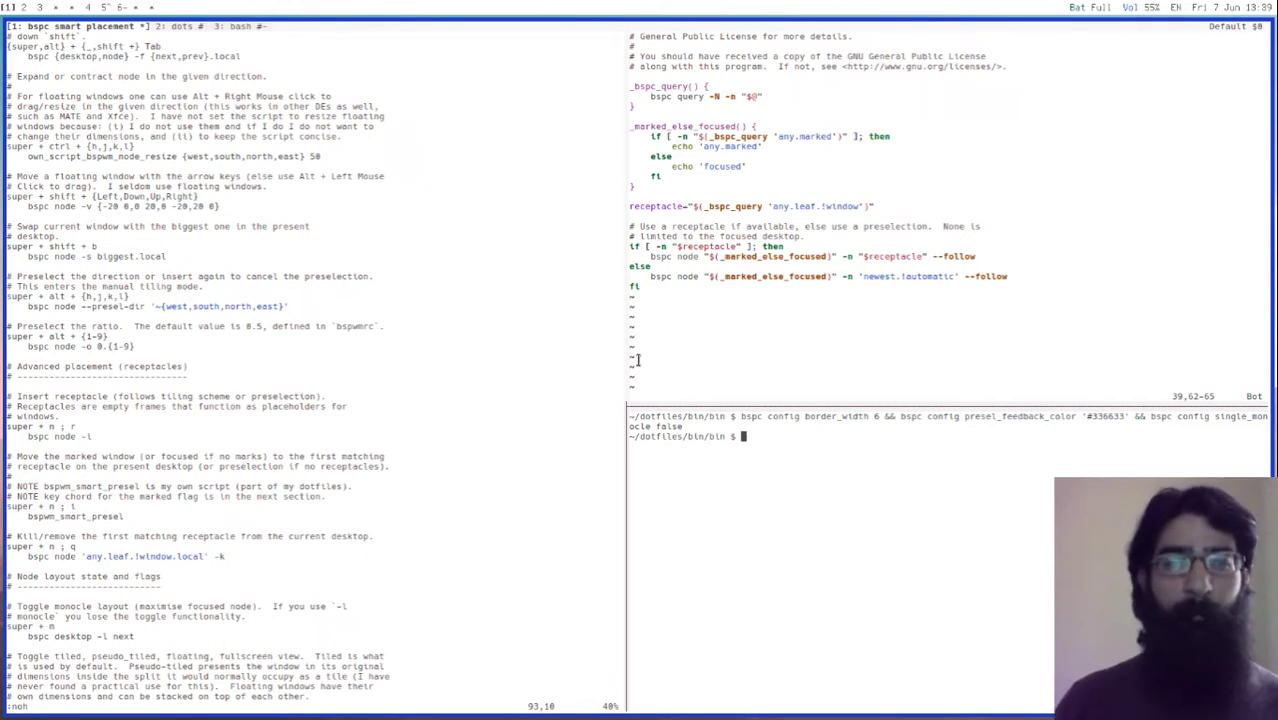
Reapply border width 6, preselection colour #336633 and monocle off, then enlarge the terminal font twice.
{"action": "key", "text": "Up"}
{"action": "key", "text": "Return"}
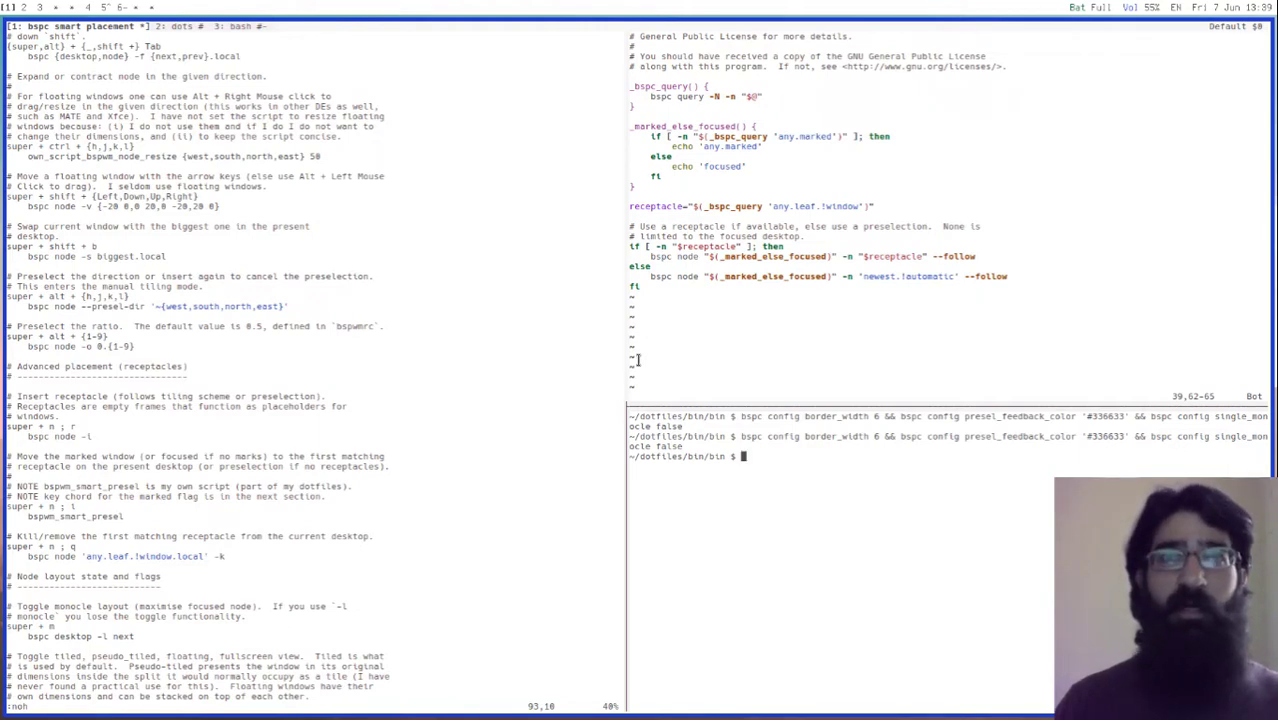
{"action": "key", "text": "ctrl+plus"}
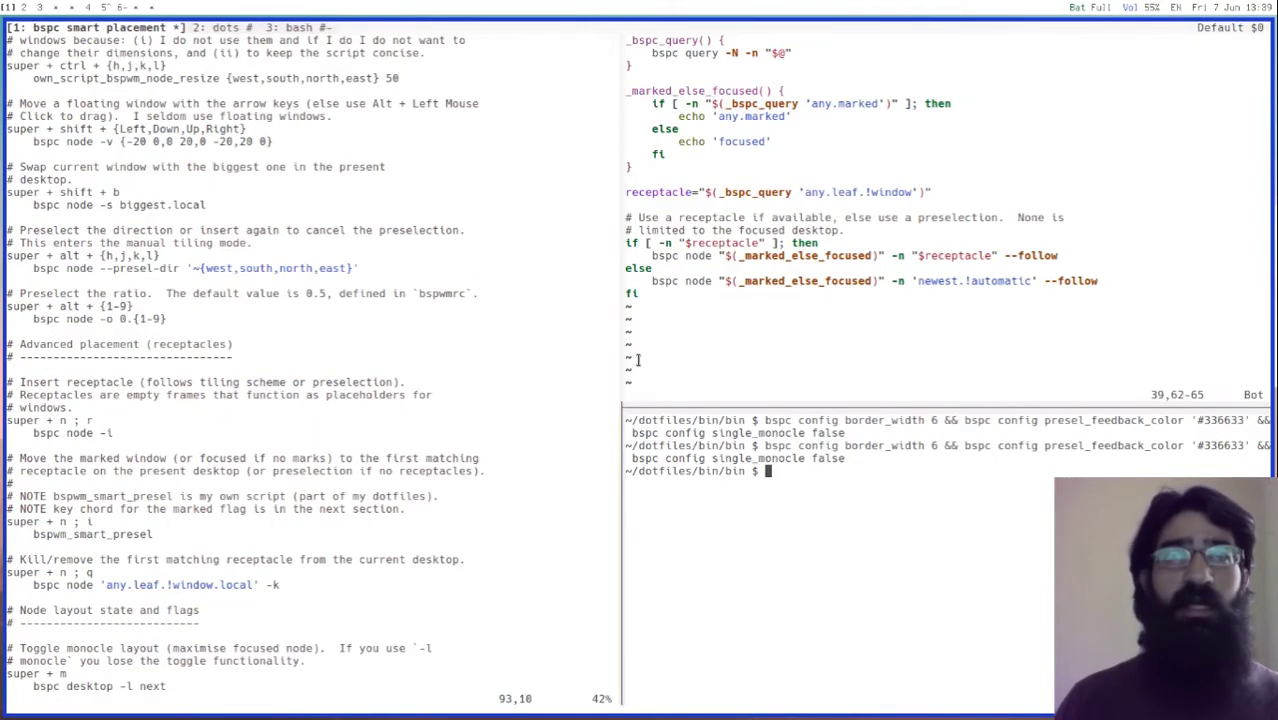
{"action": "key", "text": "ctrl+plus"}
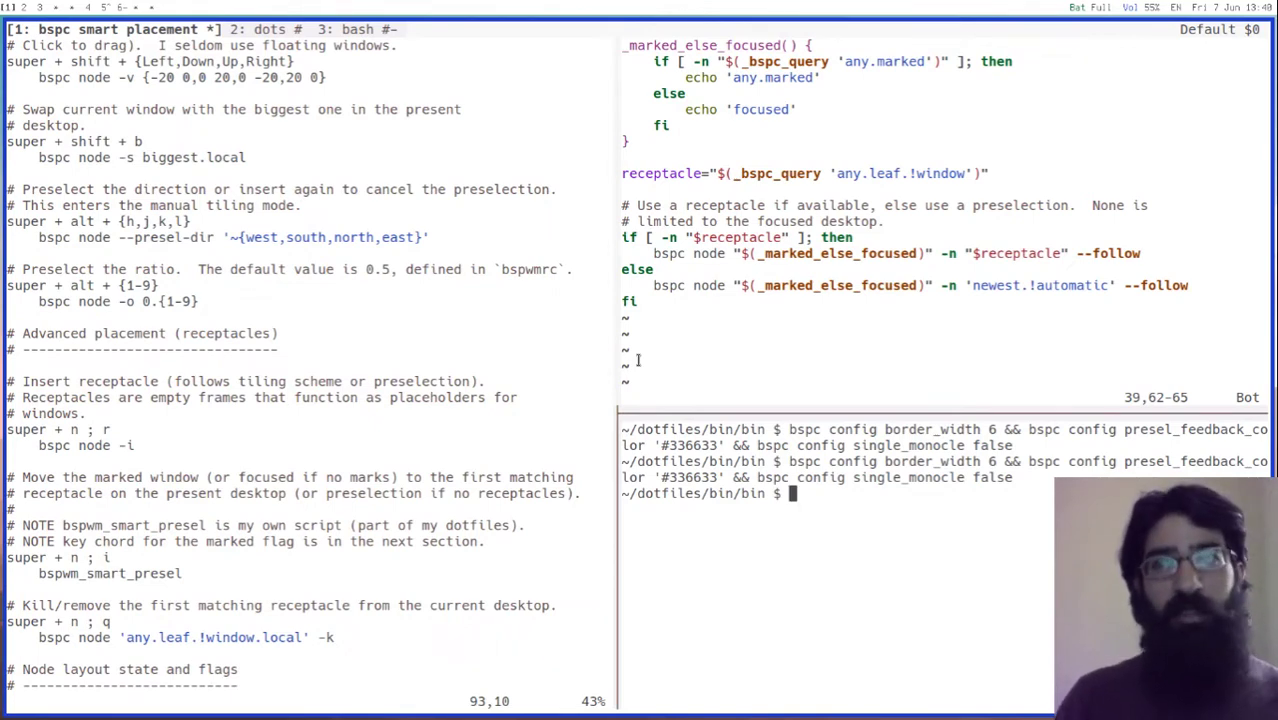
Highlight the super+n;r insert-receptacle binding in the Vim keybinding notes.
{"action": "key", "text": "super+h"}
{"action": "key", "text": "j"}
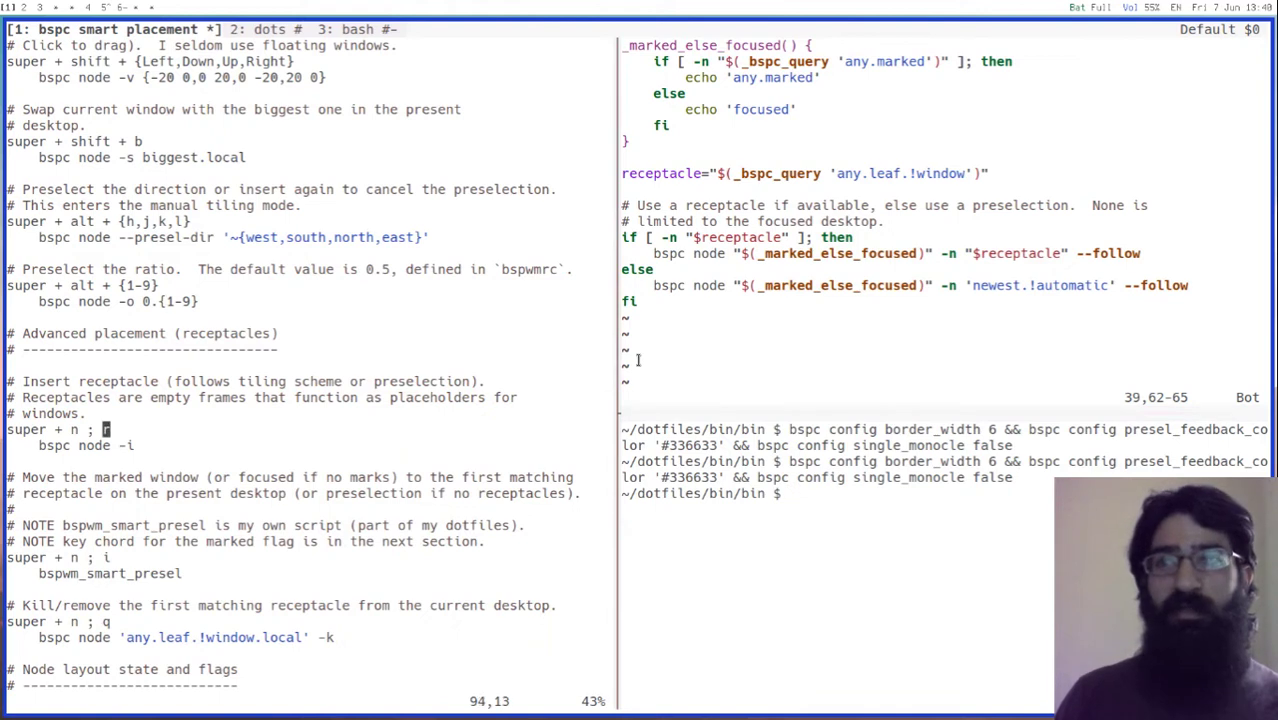
{"action": "key", "text": "shift+v"}
{"action": "key", "text": "j"}
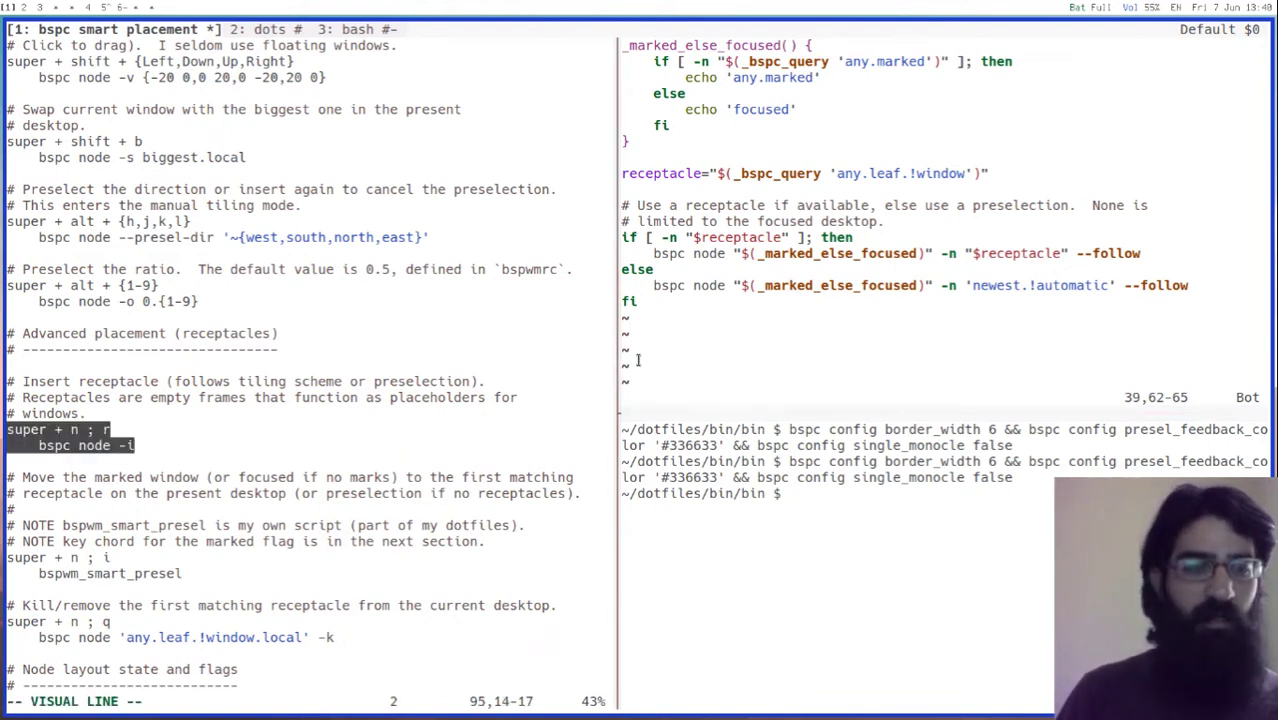
{"action": "key", "text": "Escape"}
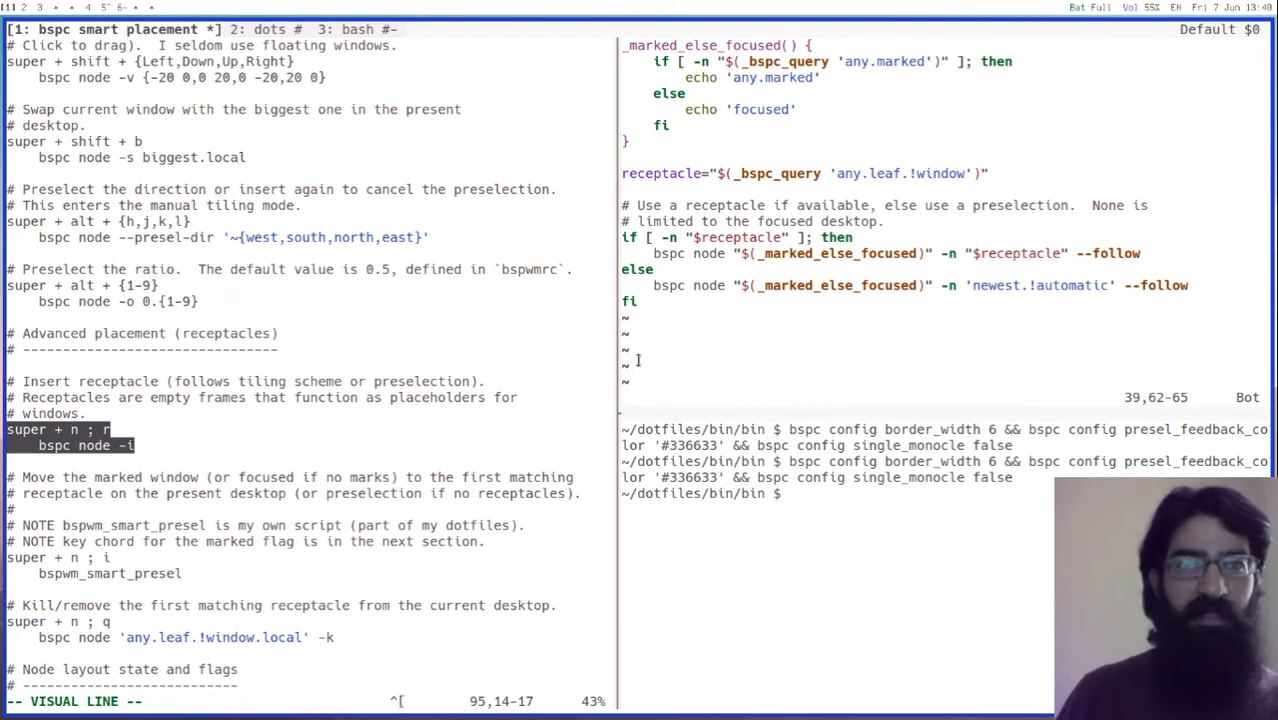
Return to the shell and insert an empty receptacle beside the terminal with super+n;r.
{"action": "key", "text": "ctrl+b"}
{"action": "key", "text": "Right"}
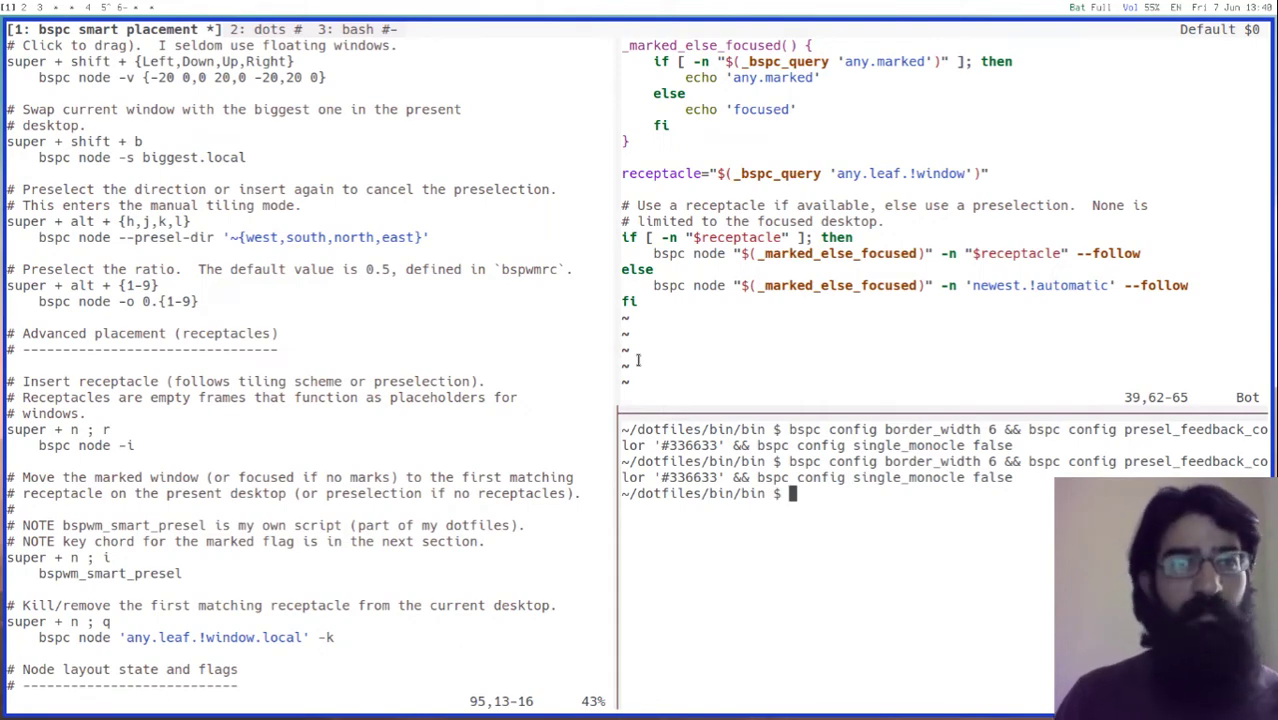
{"action": "key", "text": "super+n"}
{"action": "key", "text": "r"}
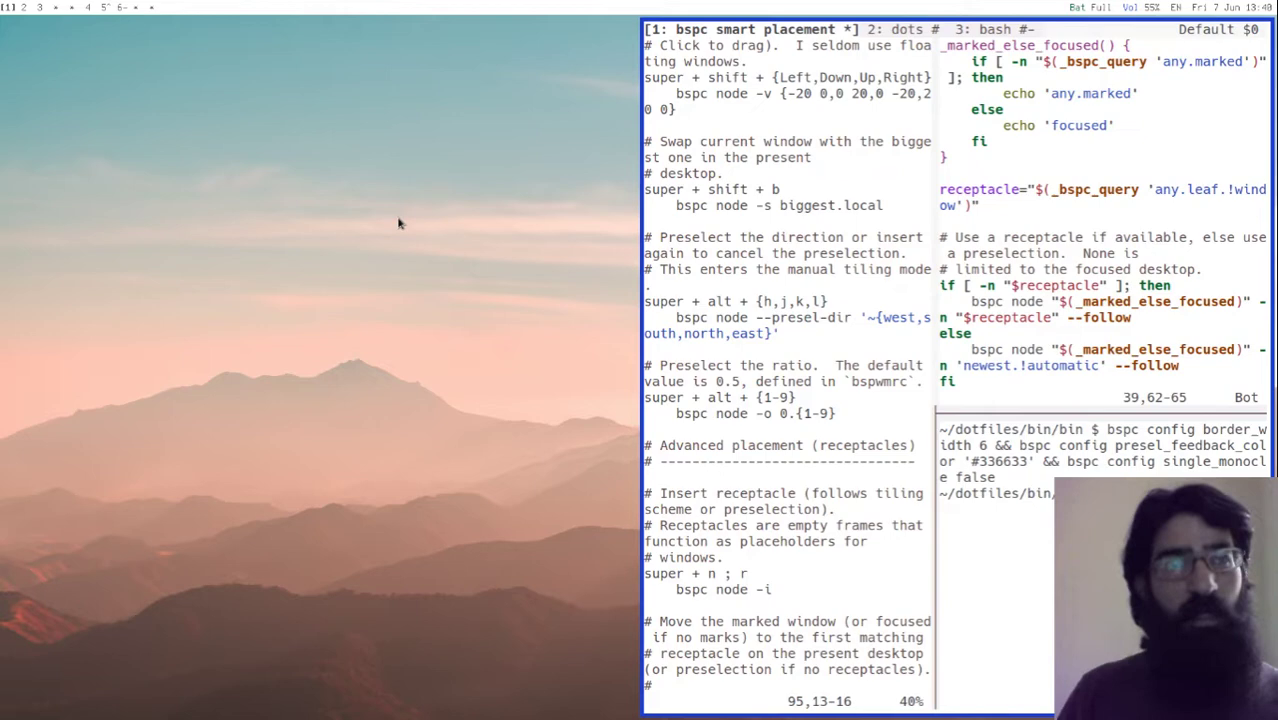
Preselect the lower half and open three terminals into the preselected areas.
{"action": "key", "text": "super+alt+j"}
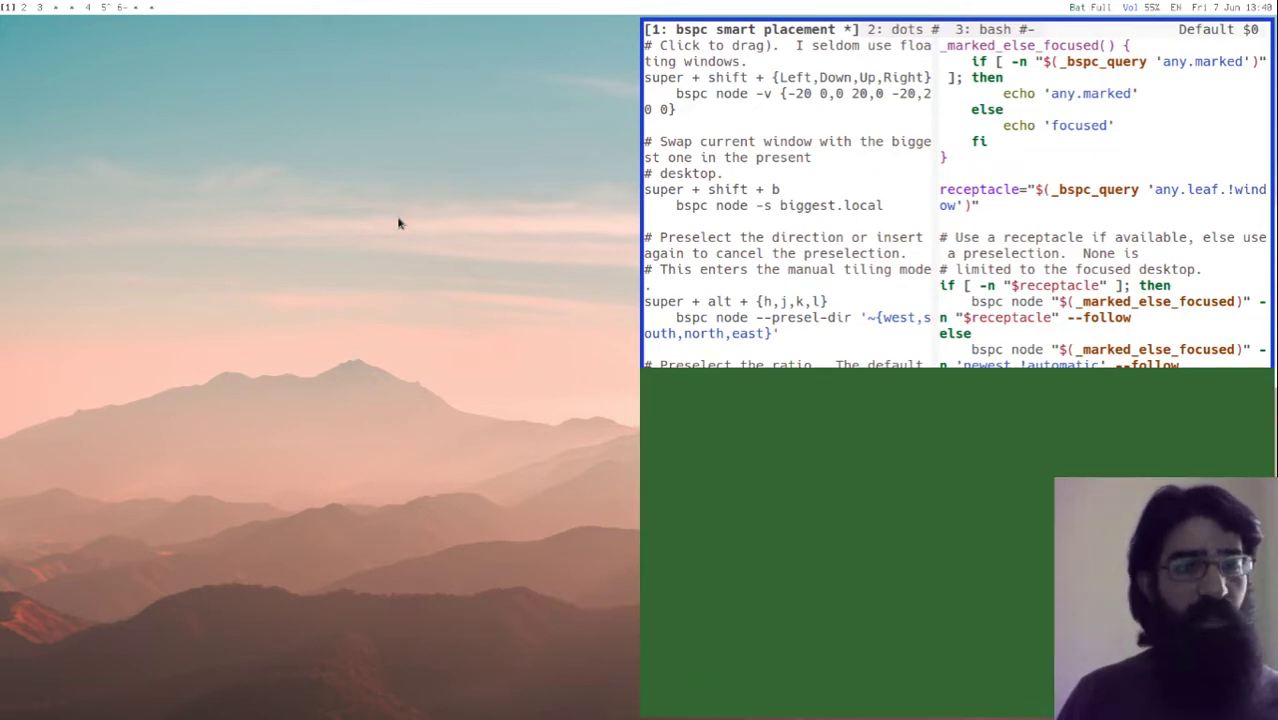
{"action": "key", "text": "super+Return"}
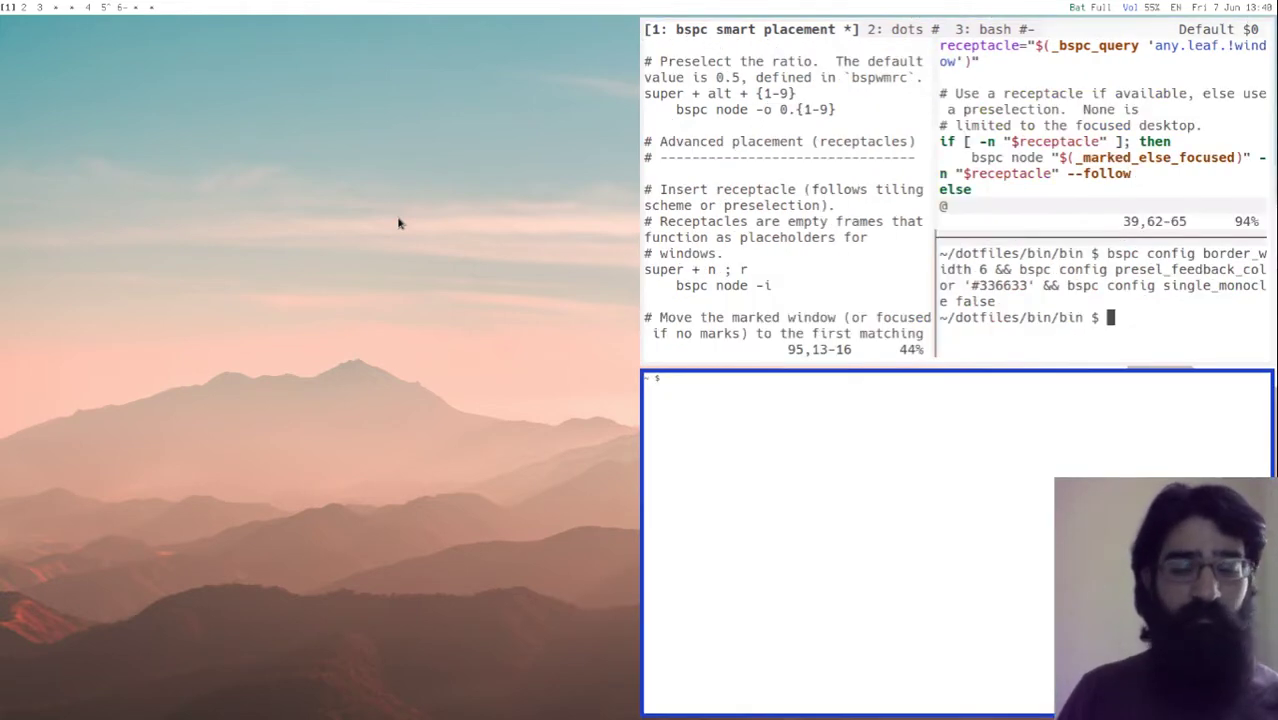
{"action": "key", "text": "super+Return"}
{"action": "key", "text": "super+Return"}
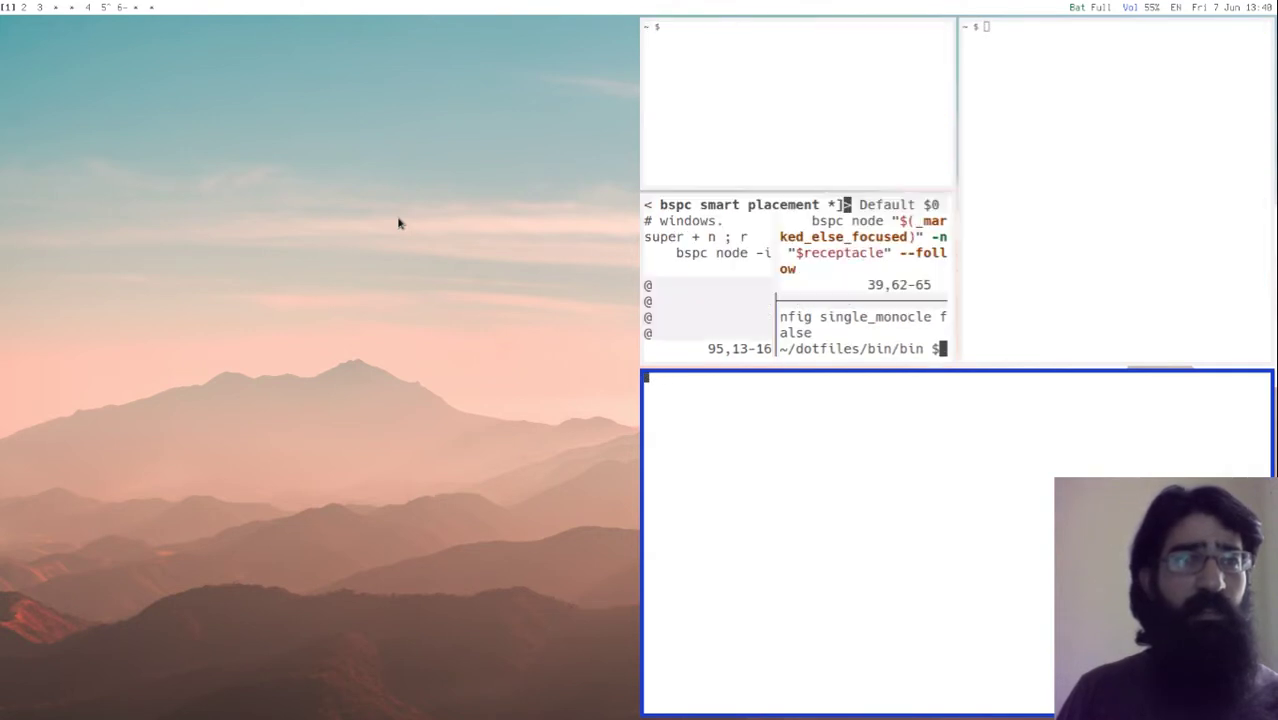
{"action": "key", "text": "super+Return"}
Focus the tmux window and send it into the left-half receptacle with super+n;i.
{"action": "key", "text": "super+k"}
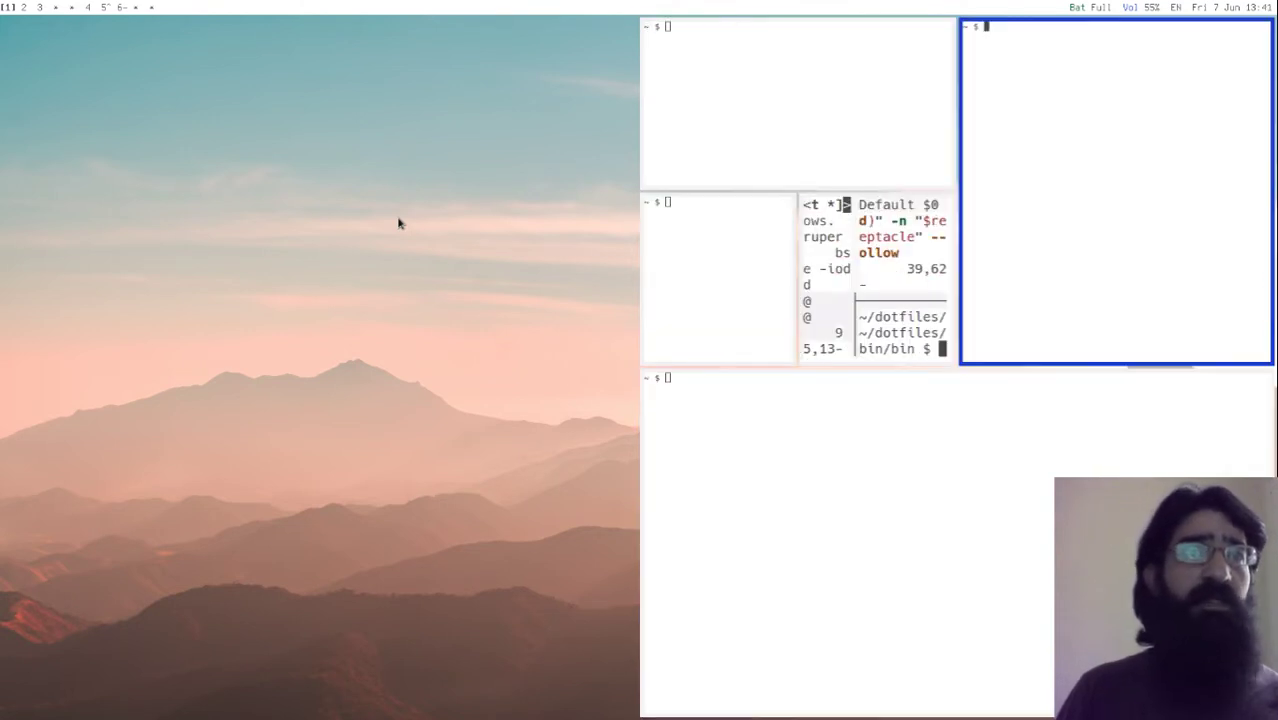
{"action": "key", "text": "super+h"}
{"action": "key", "text": "super+j"}
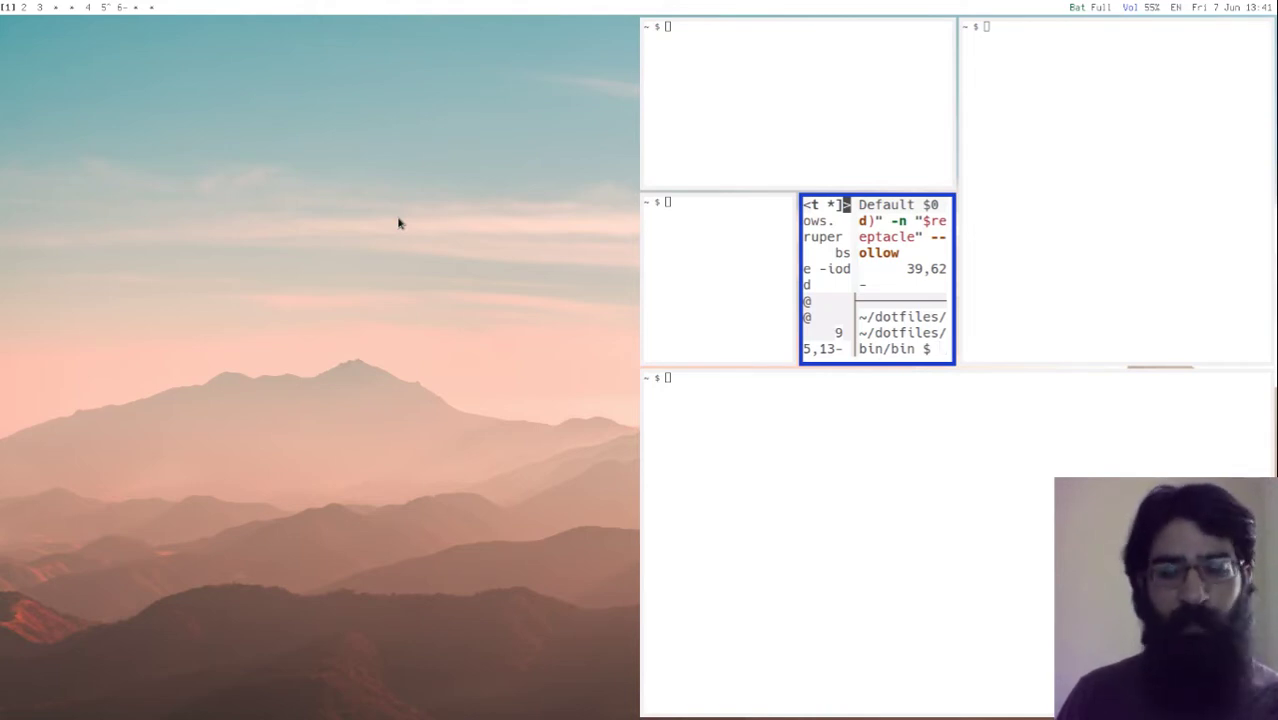
{"action": "key", "text": "super+n"}
{"action": "key", "text": "i"}
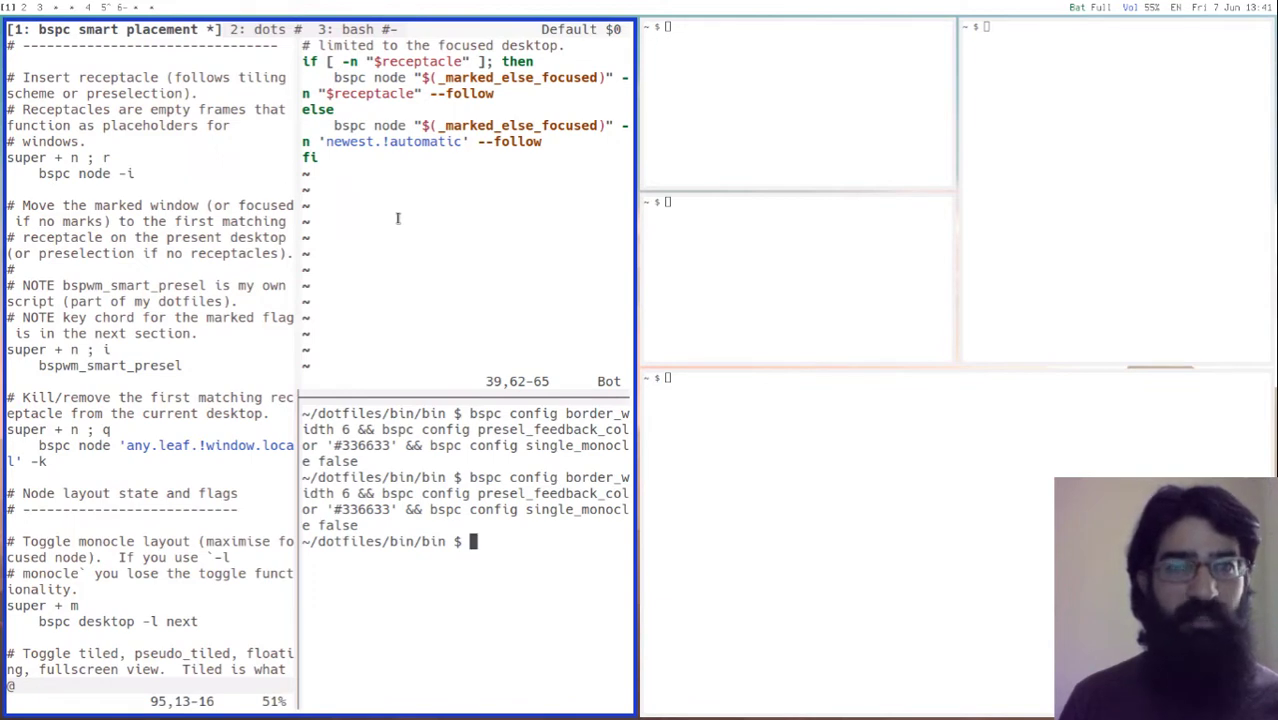
Close the three extra terminals, leaving one empty terminal on the right.
{"action": "key", "text": "super+l"}
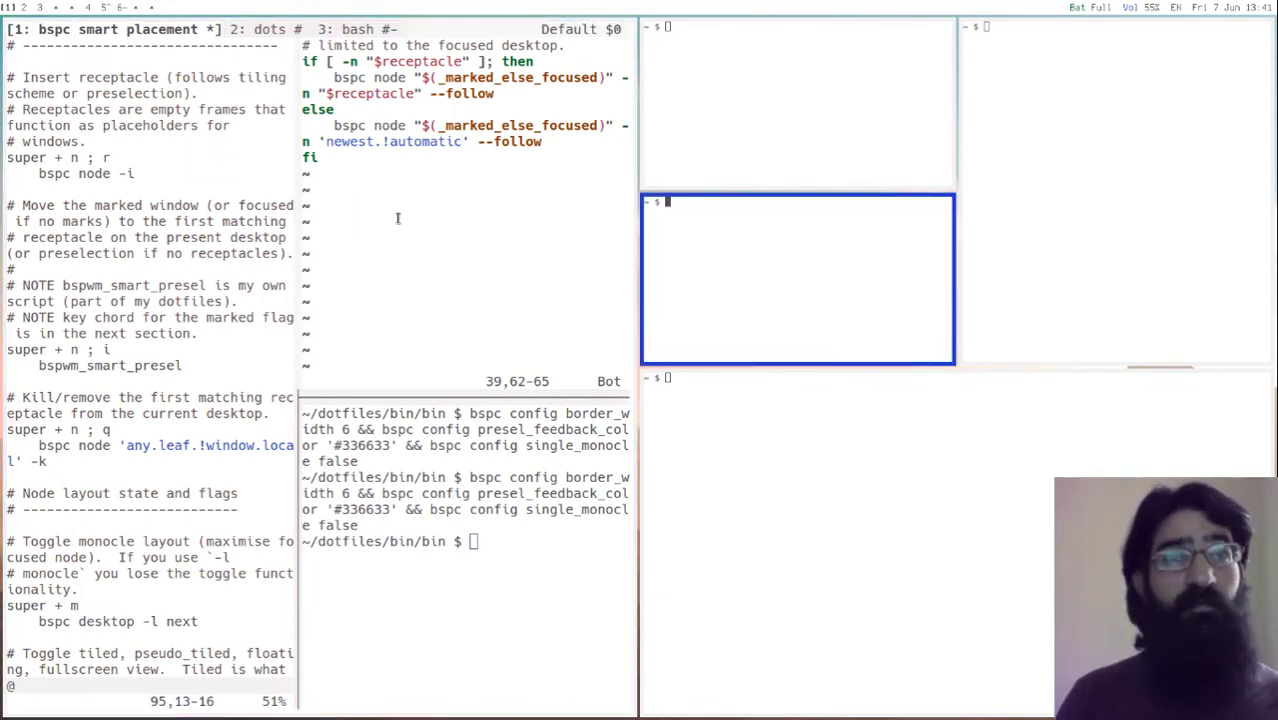
{"action": "key", "text": "super+q"}
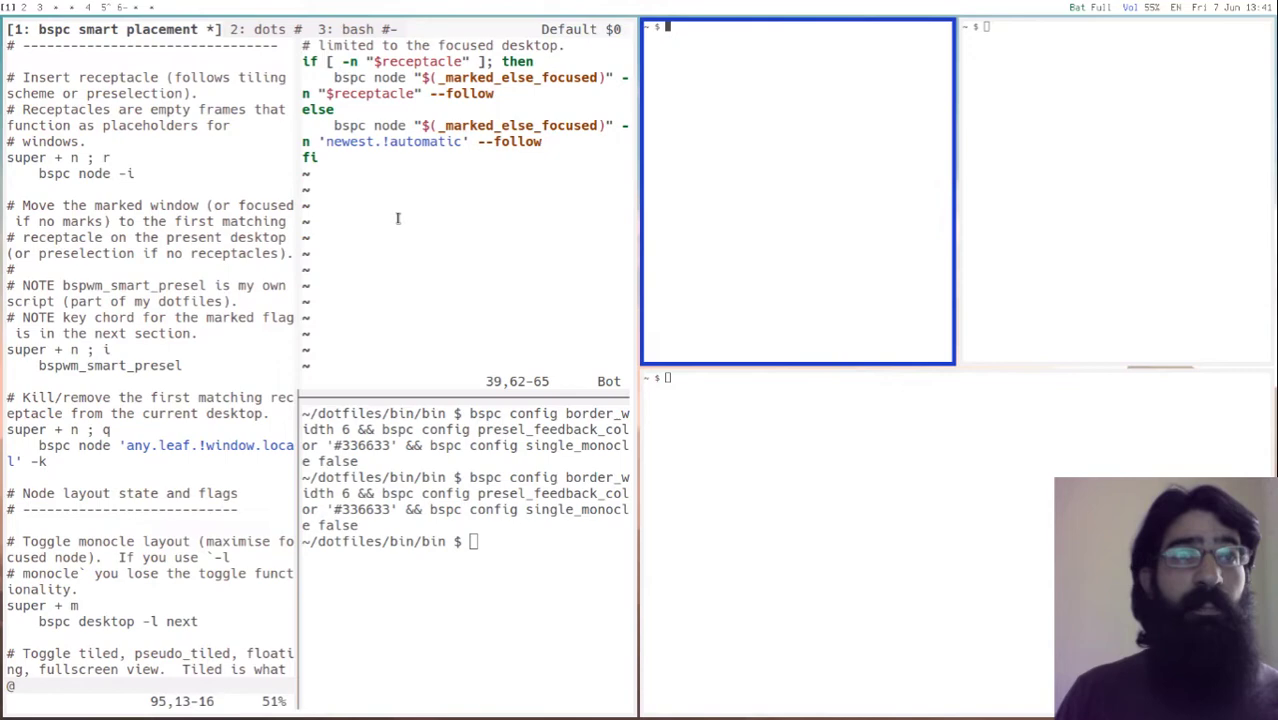
{"action": "key", "text": "super+q"}
{"action": "key", "text": "super+q"}
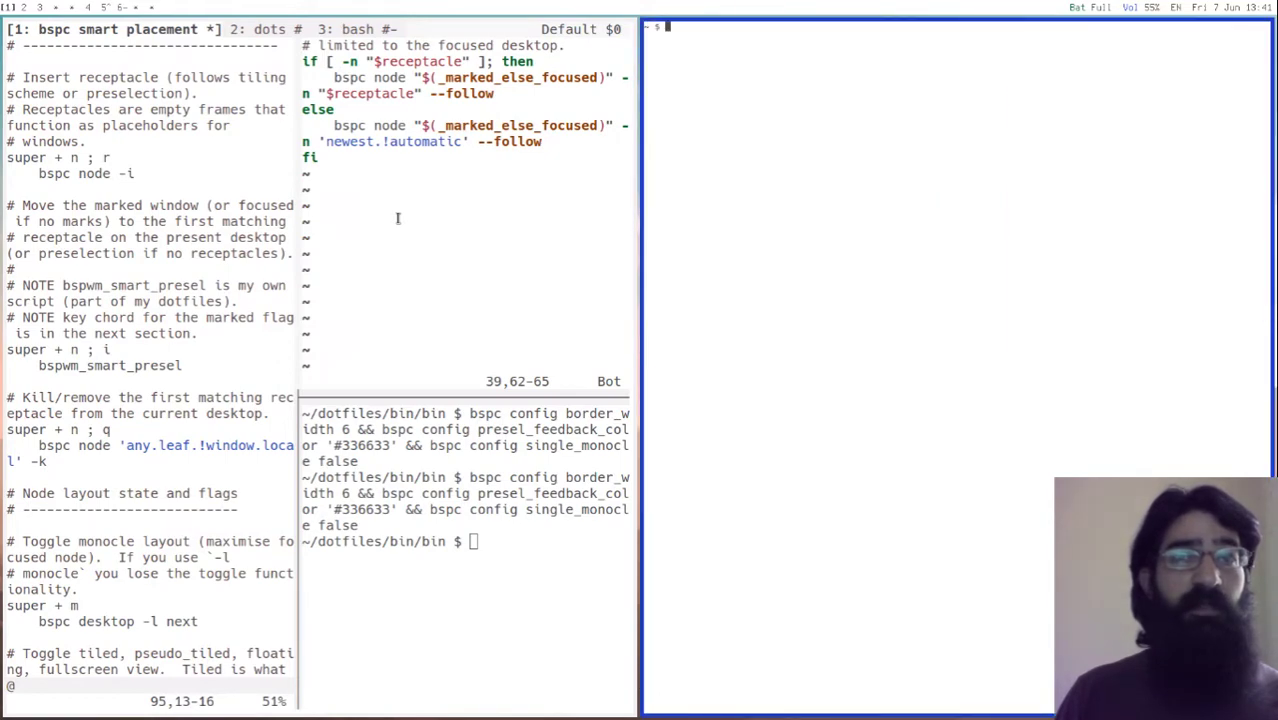
{"action": "key", "text": "super+q"}
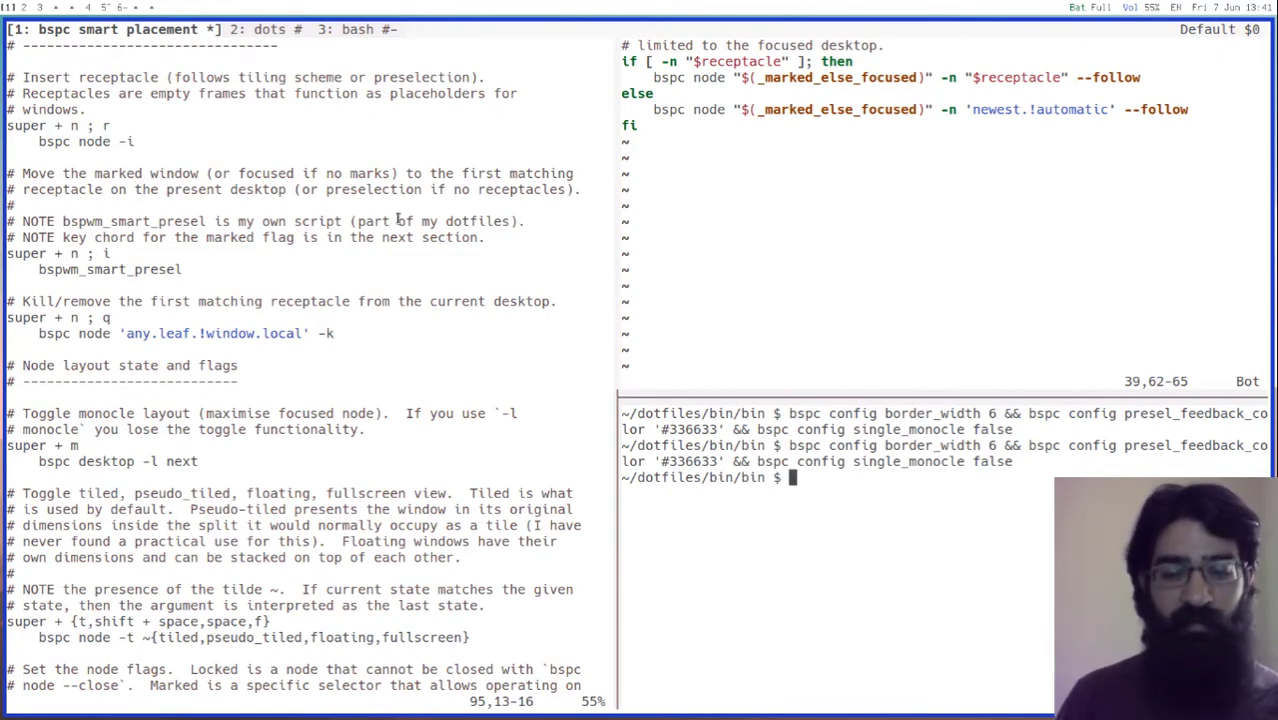
Insert a receptacle beside the tmux window, widen it, and switch to desktop 2.
{"action": "key", "text": "super+n"}
{"action": "key", "text": "r"}
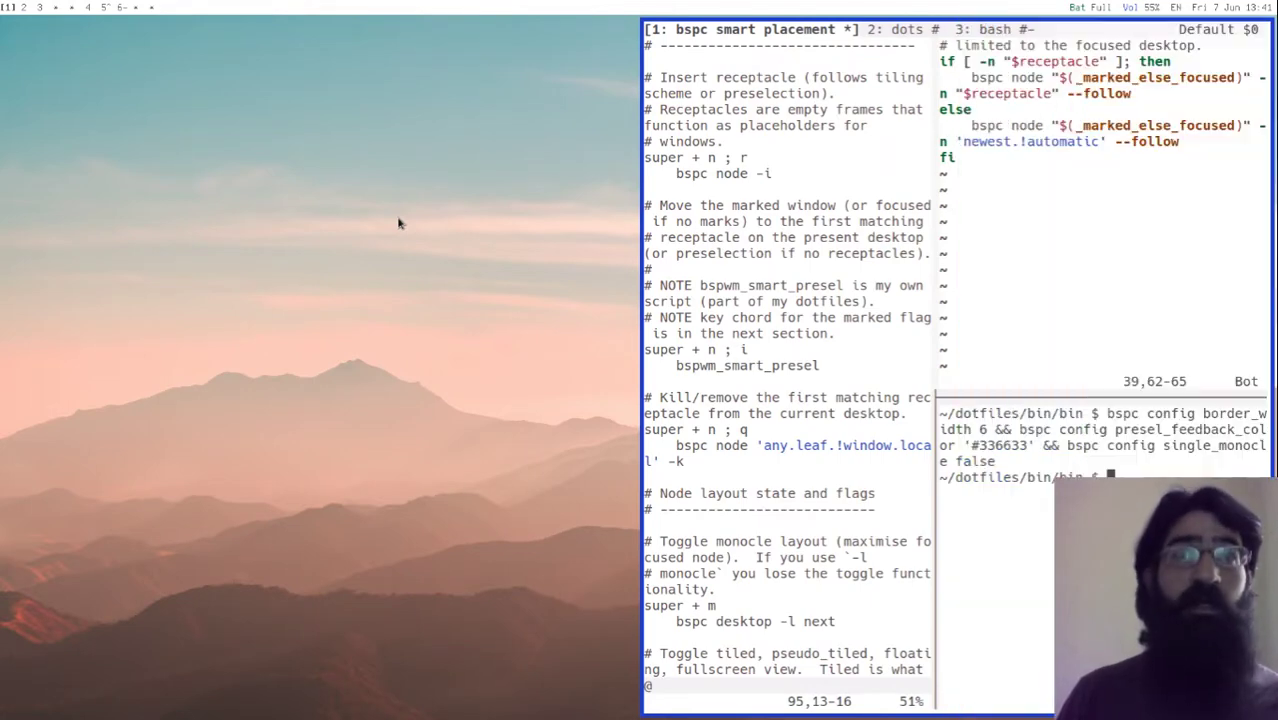
{"action": "key", "text": "super+alt+l"}
{"action": "key", "text": "super+alt+l"}
{"action": "key", "text": "super+alt+l"}
{"action": "key", "text": "super+alt+l"}
{"action": "key", "text": "super+alt+l"}
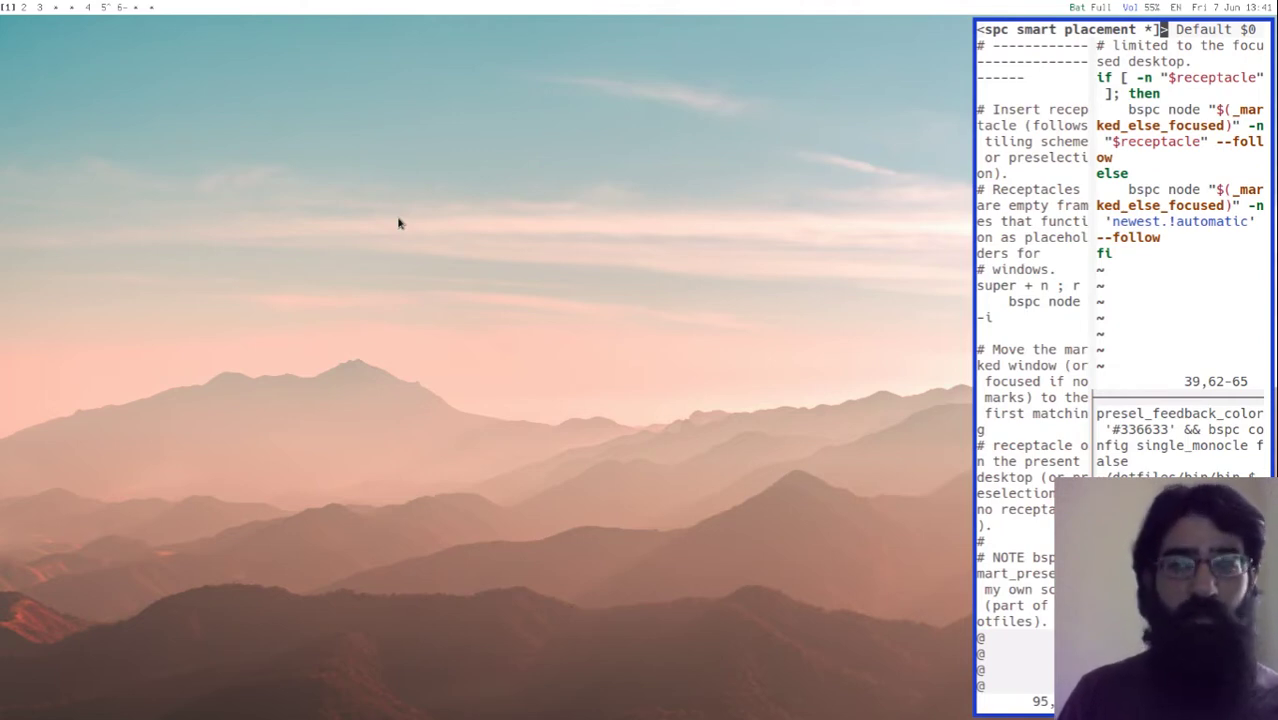
{"action": "key", "text": "super+2"}
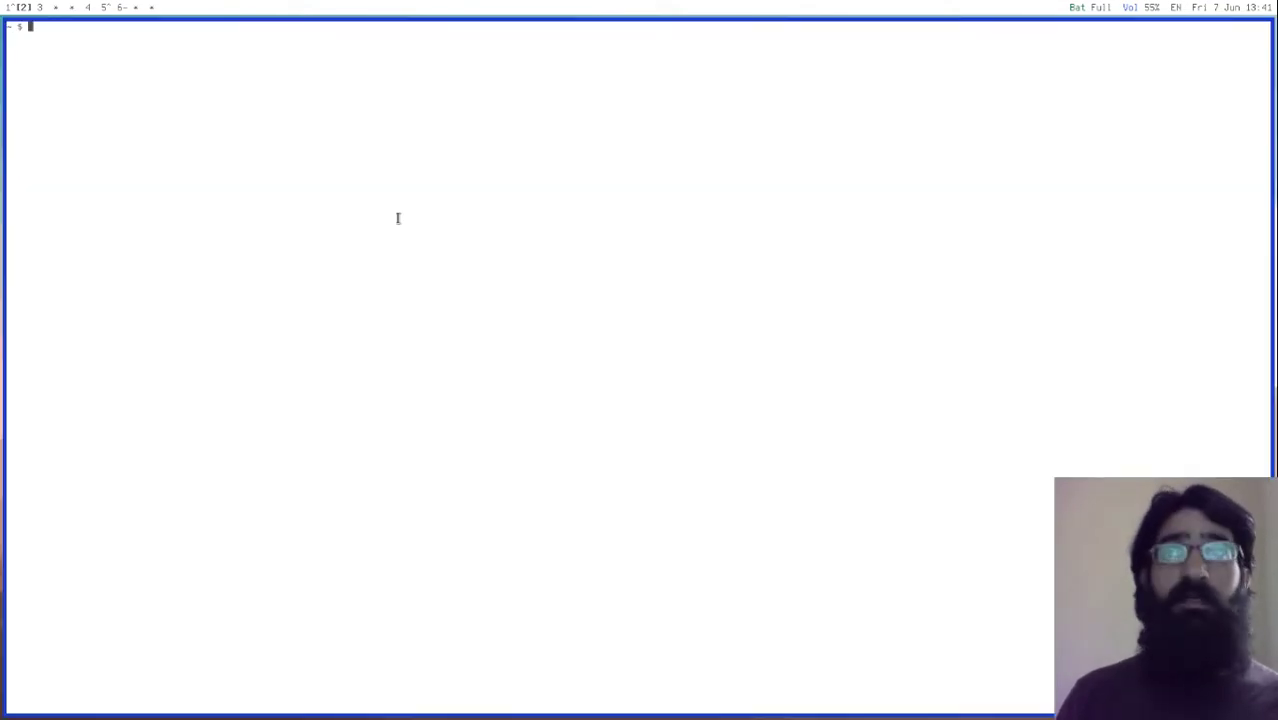
Open terminals across desktop 2 and run fortune in the first one.
{"action": "key", "text": "super+Return"}
{"action": "key", "text": "super+Return"}
{"action": "key", "text": "super+Return"}
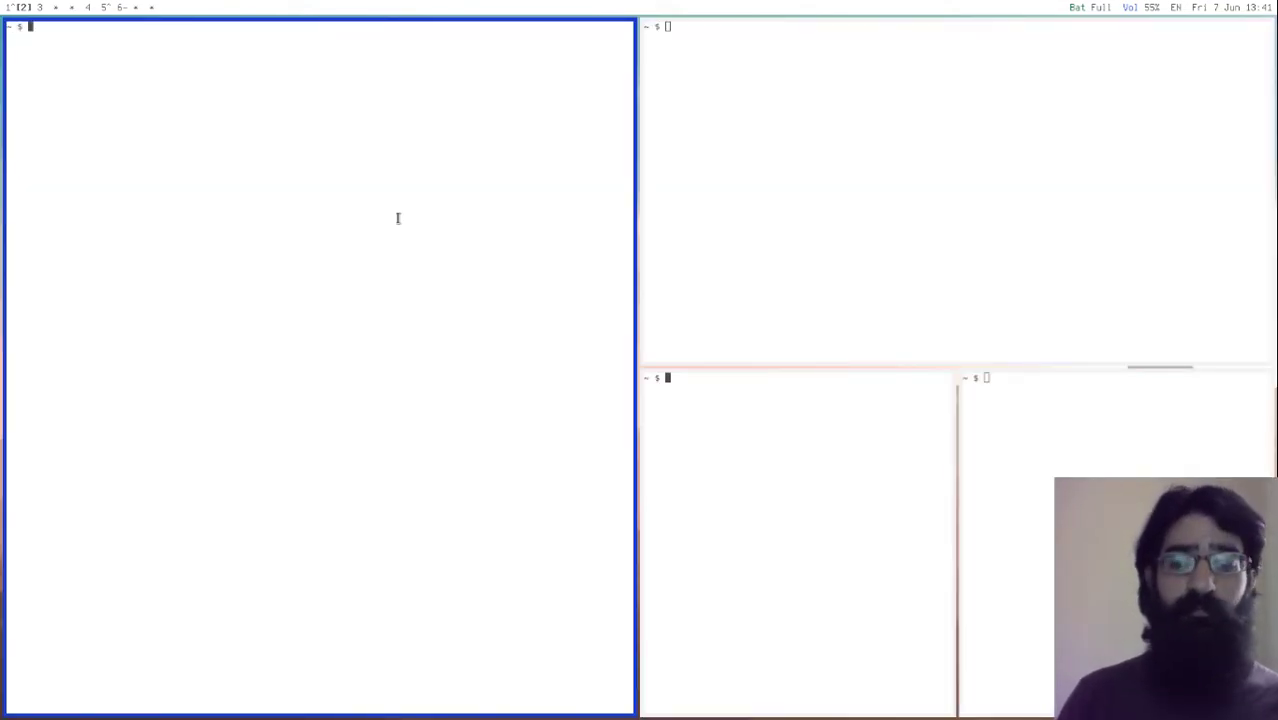
{"action": "type", "text": "fortune"}
{"action": "key", "text": "Return"}
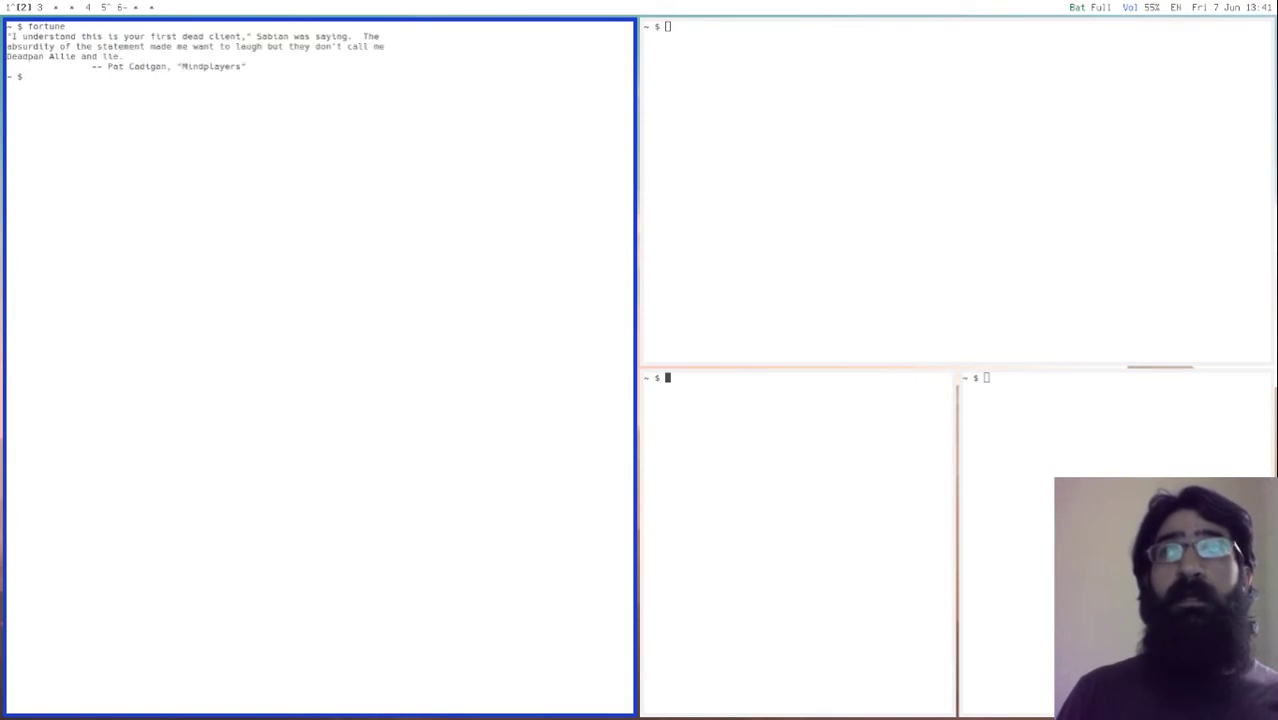
Cycle focus through the tiled terminals and enlarge the left terminal's text two steps.
{"action": "key", "text": "super+Right"}
{"action": "key", "text": "super+Down"}
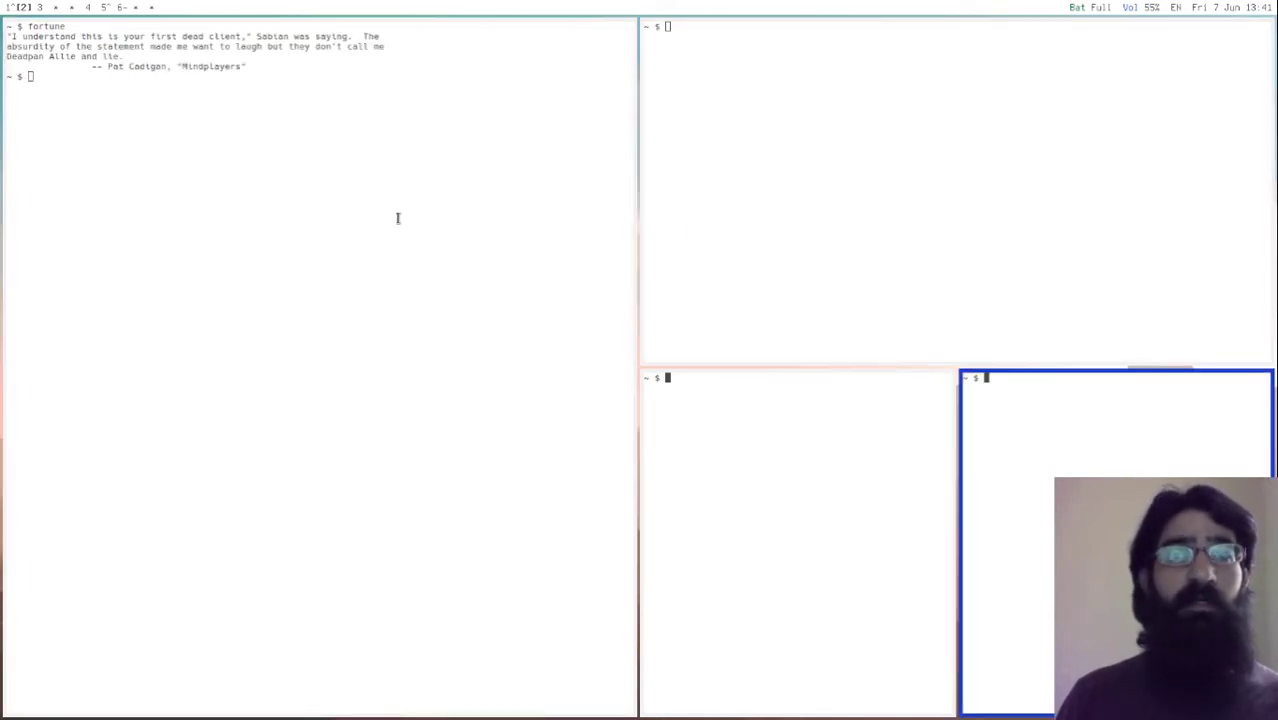
{"action": "key", "text": "super+Left"}
{"action": "key", "text": "super+Left"}
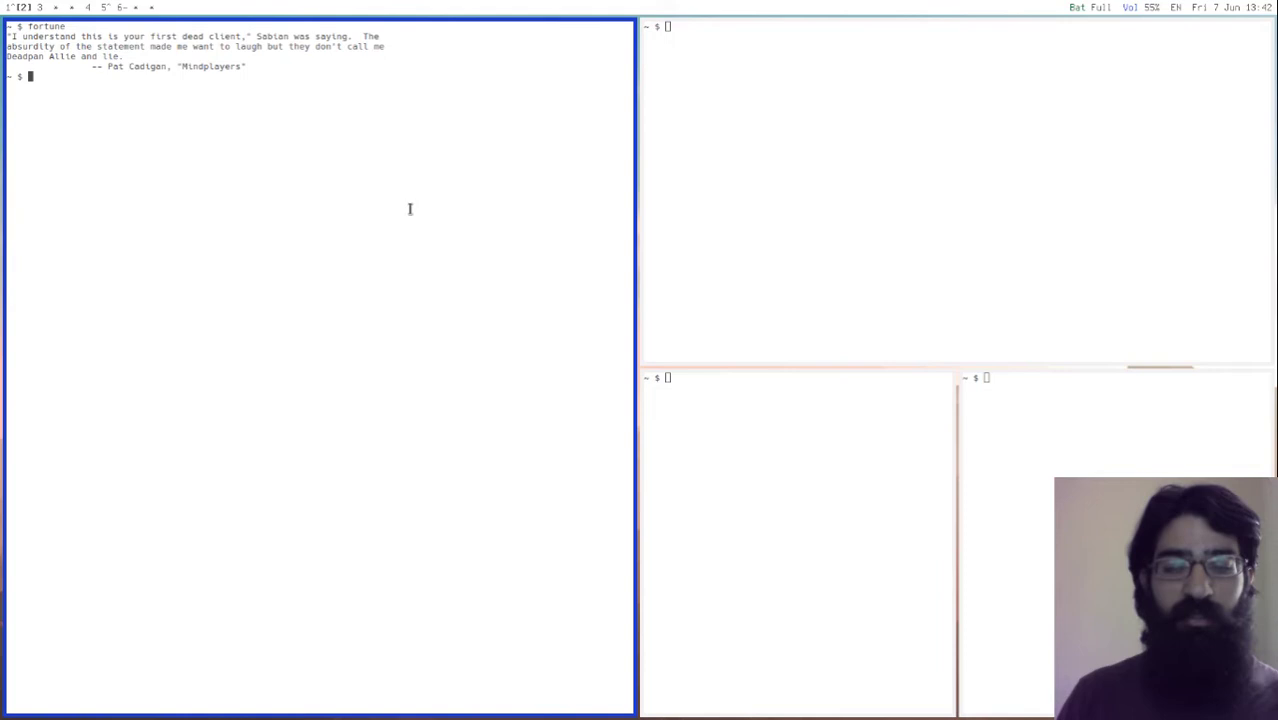
{"action": "key", "text": "ctrl+shift+Prior"}
{"action": "key", "text": "ctrl+shift+Prior"}
{"action": "key", "text": "ctrl+shift+Prior"}
{"action": "key", "text": "ctrl+shift+Prior"}
{"action": "key", "text": "ctrl+shift+Page_Up"}
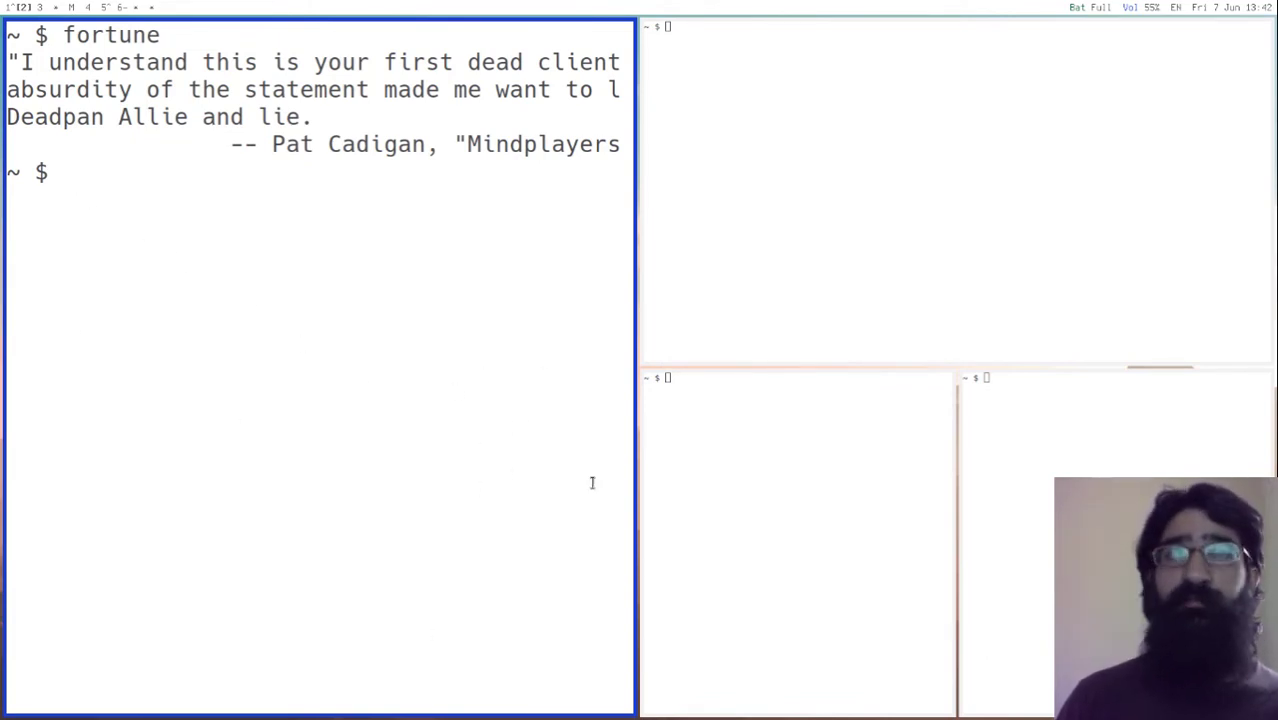
Type a random test line in the top-right terminal and swap it into the master area.
{"action": "key", "text": "super+Right"}
{"action": "key", "text": "super+Right"}
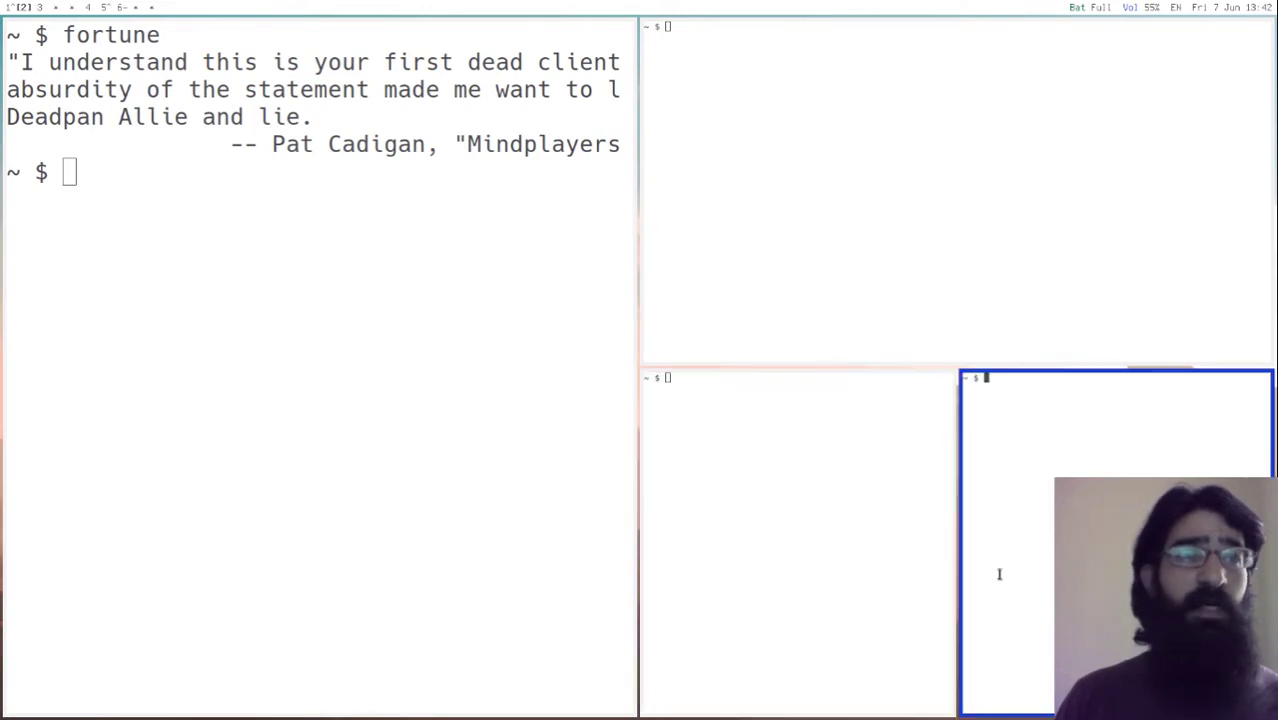
{"action": "key", "text": "super+Up"}
{"action": "type", "text": "dkjdlkjd lkjlkj sa"}
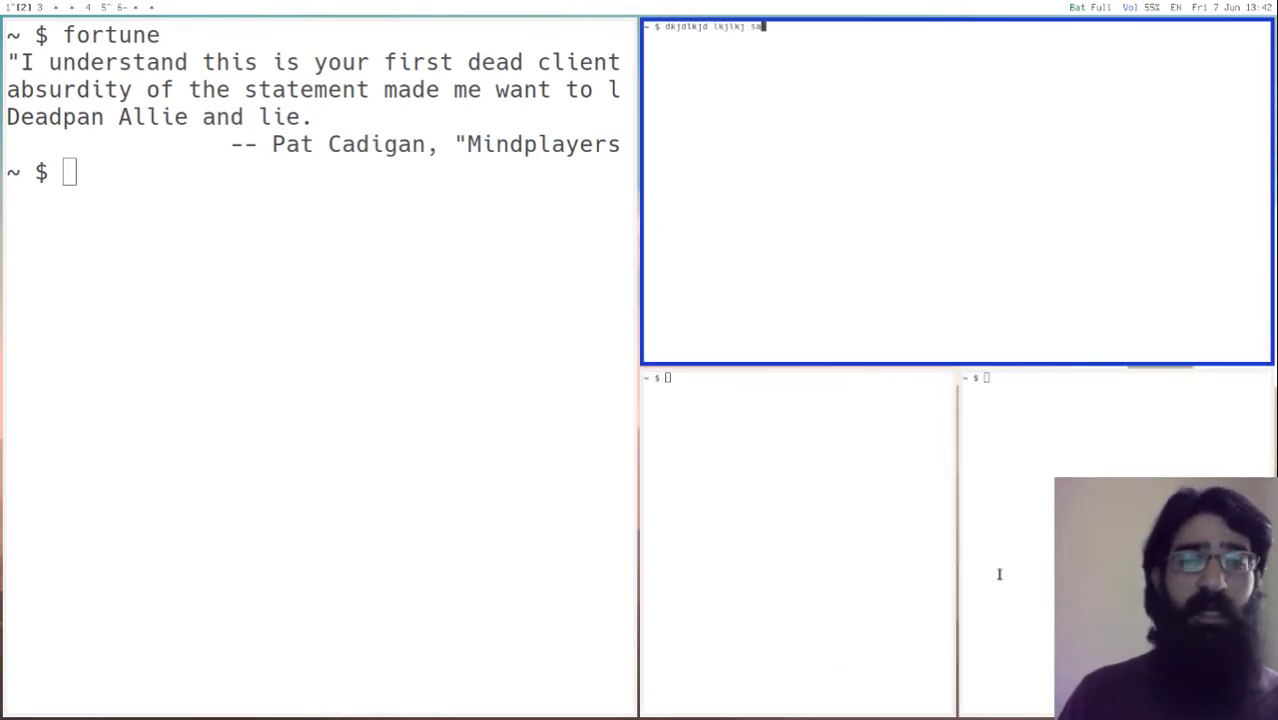
{"action": "type", "text": "kjsa lkjsalkjlkdsaj kjsa"}
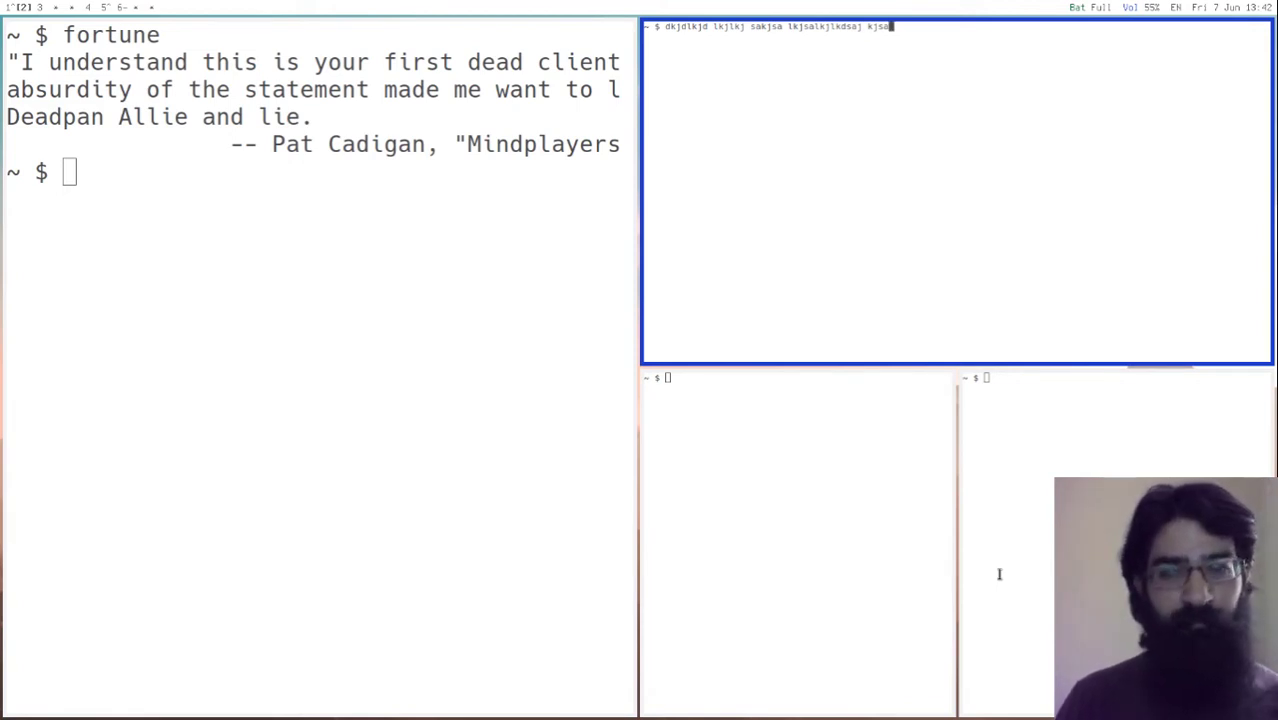
{"action": "key", "text": "super+Return"}
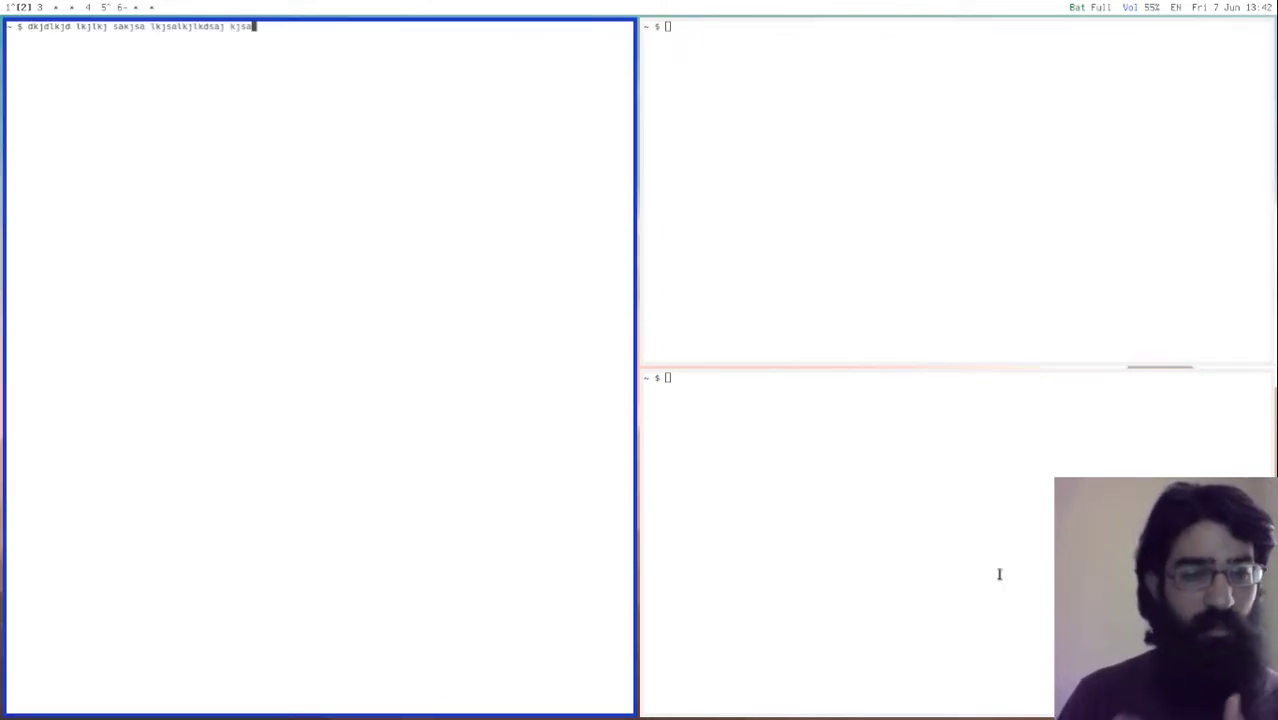
On desktop 1, close the fortune terminal so the tmux window fills the screen.
{"action": "key", "text": "super+1"}
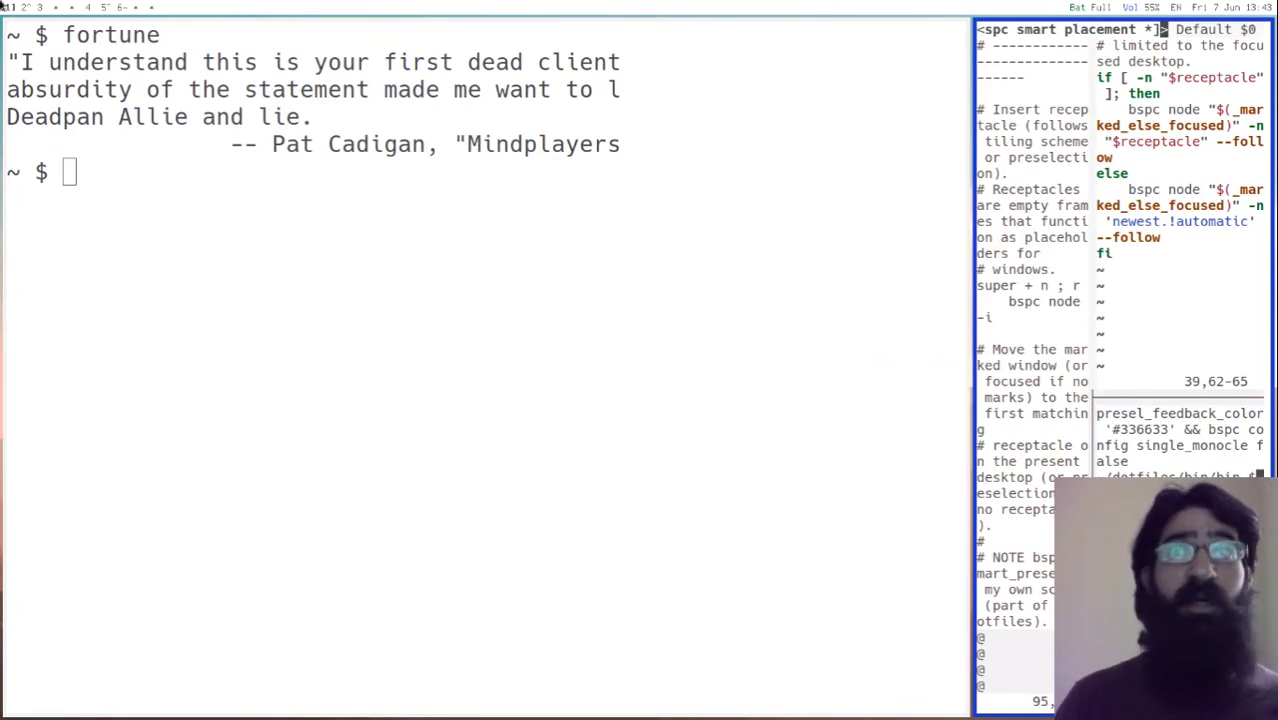
{"action": "left_click", "coordinate": [652, 417]}
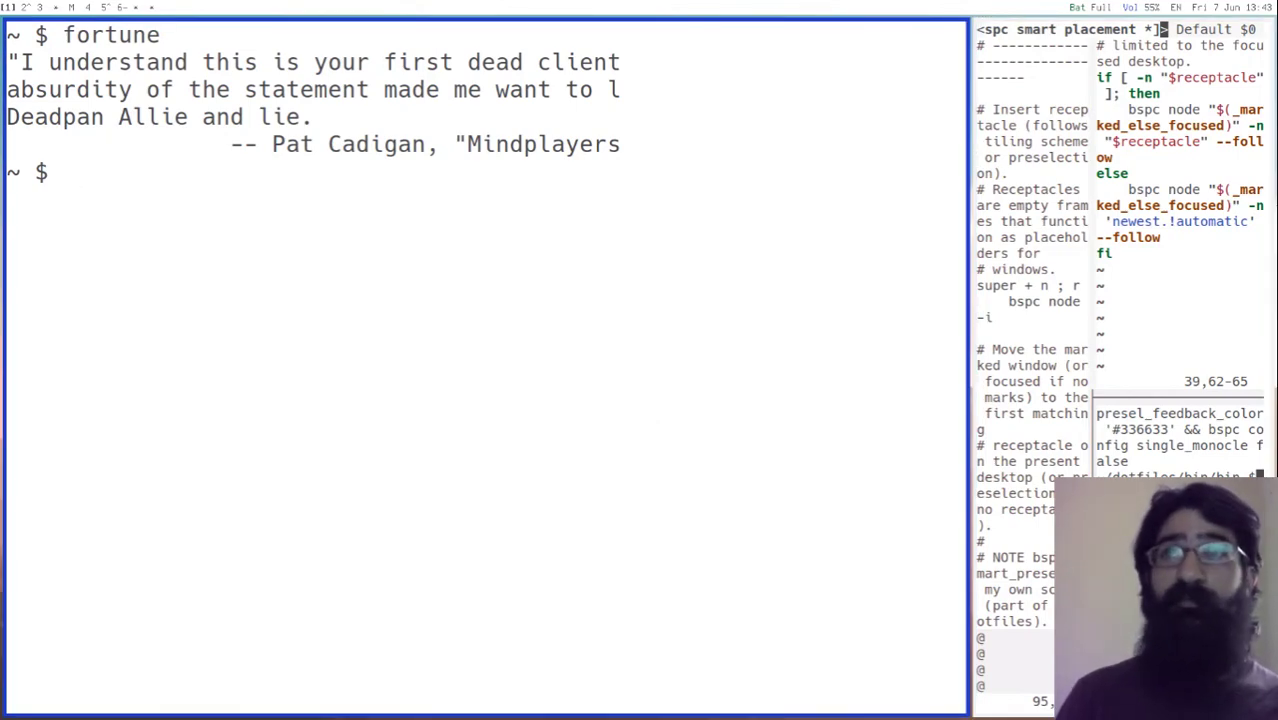
{"action": "key", "text": "super+w"}
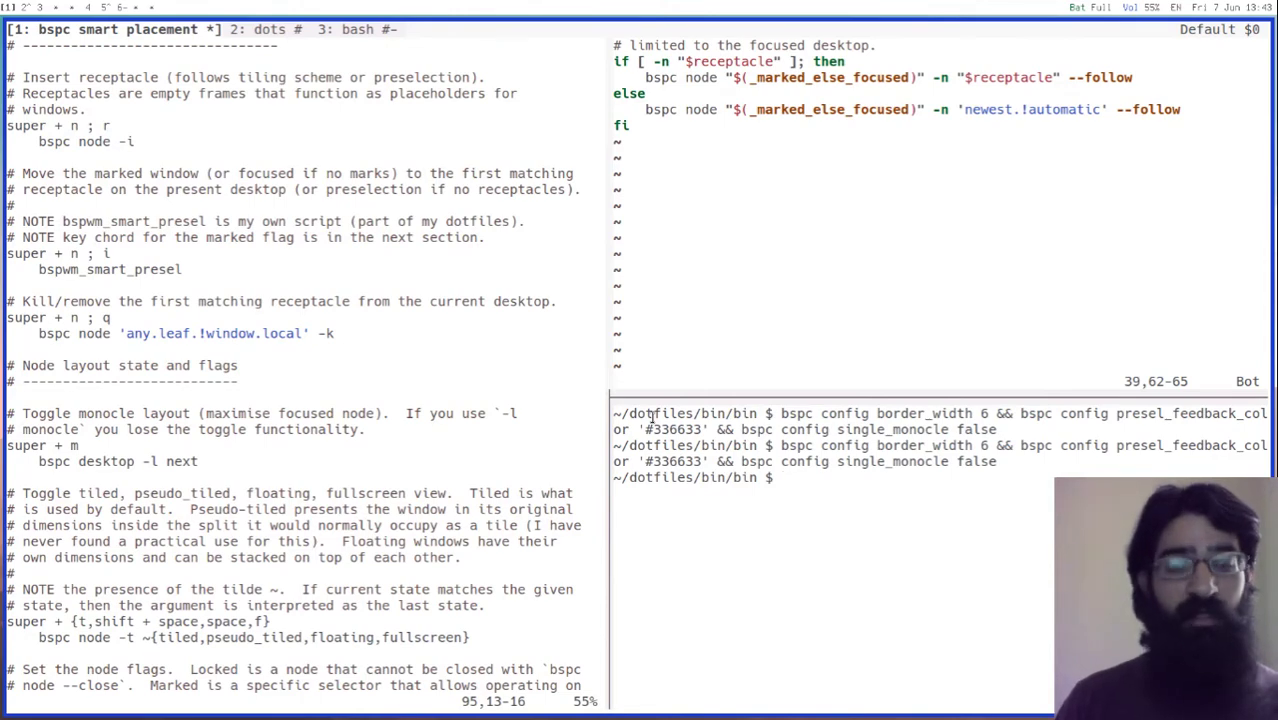
{"action": "key", "text": "super+space"}
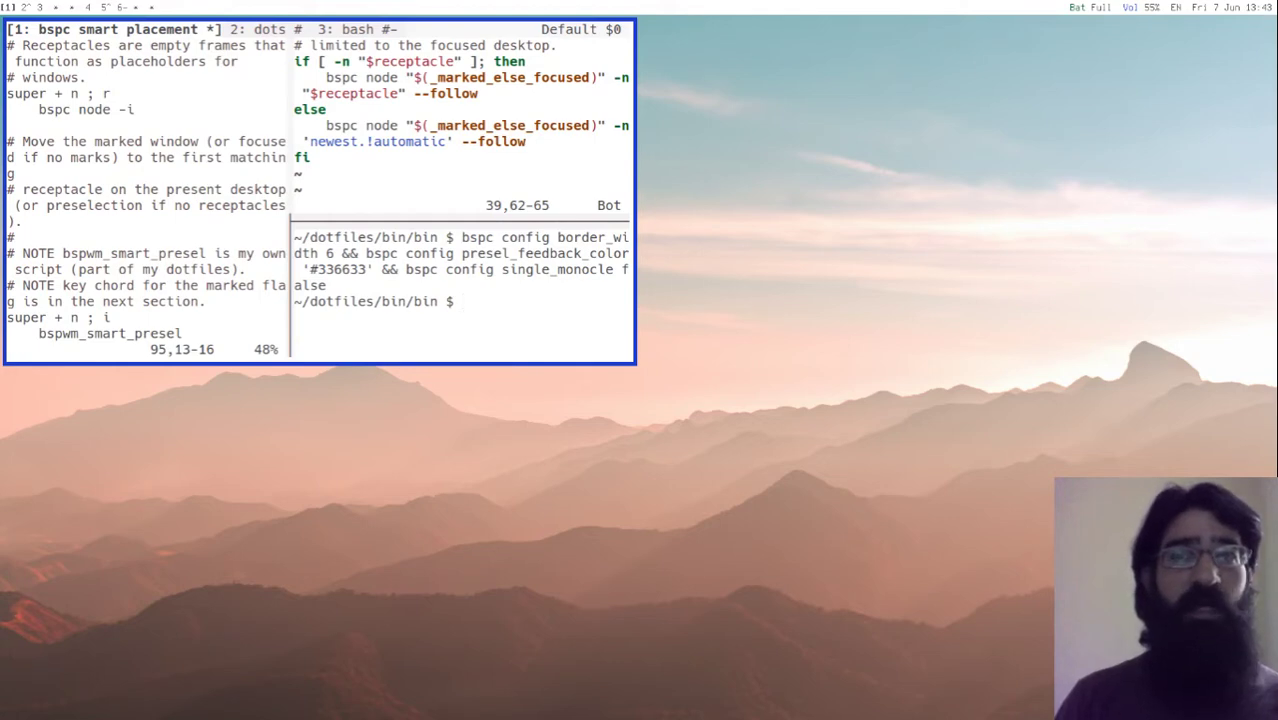
{"action": "key", "text": "Up"}
{"action": "key", "text": "Return"}
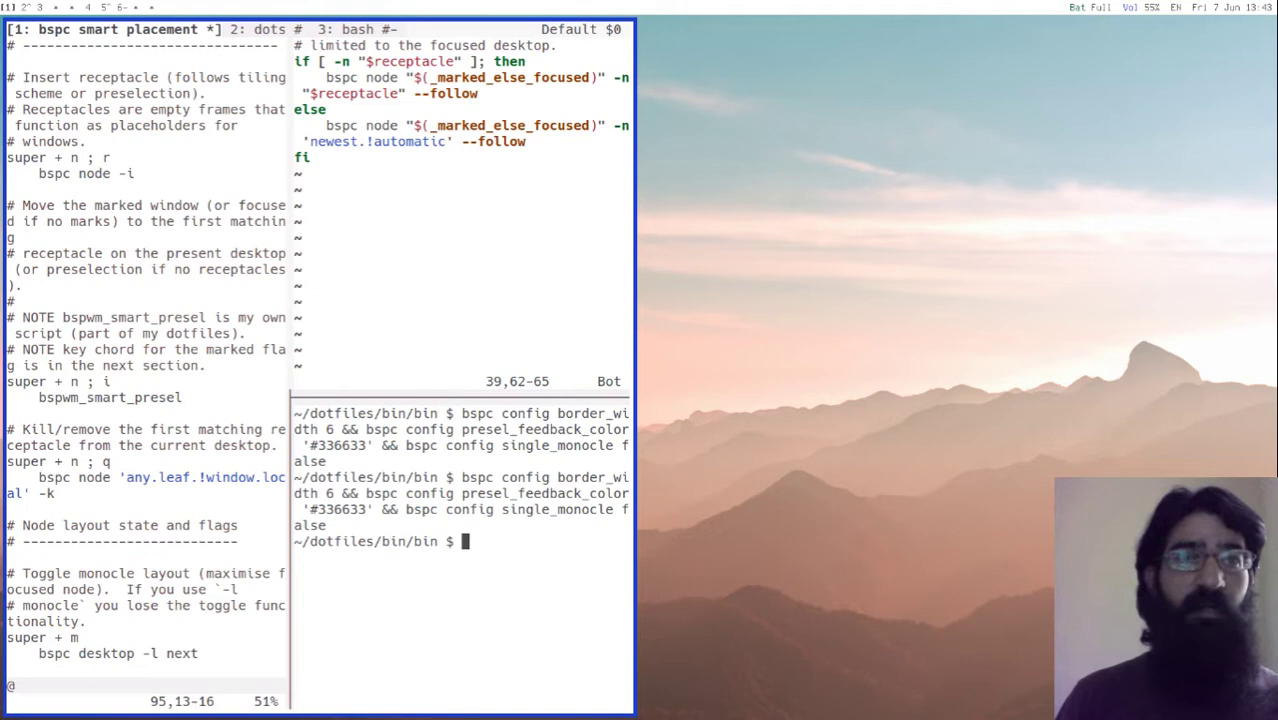
{"action": "key", "text": "super+n"}
{"action": "key", "text": "q"}
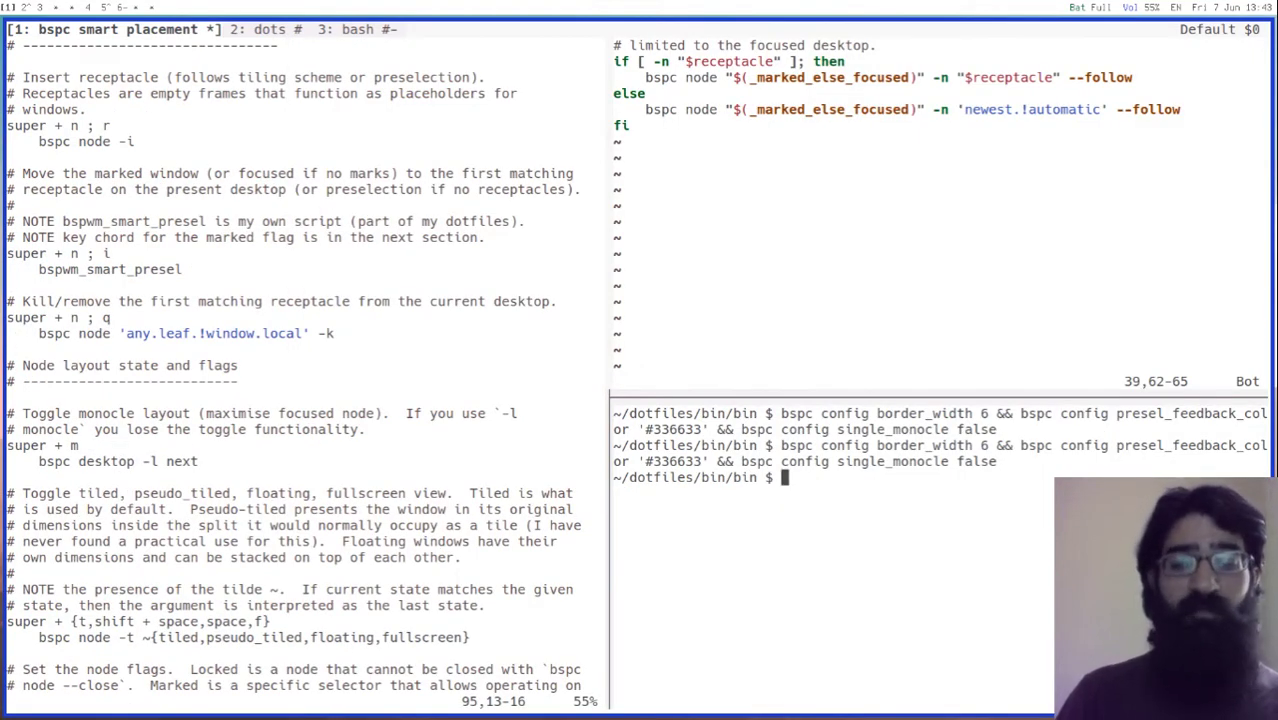
{"action": "key", "text": "super+n"}
{"action": "key", "text": "r"}
{"action": "key", "text": "super+n"}
{"action": "key", "text": "i"}
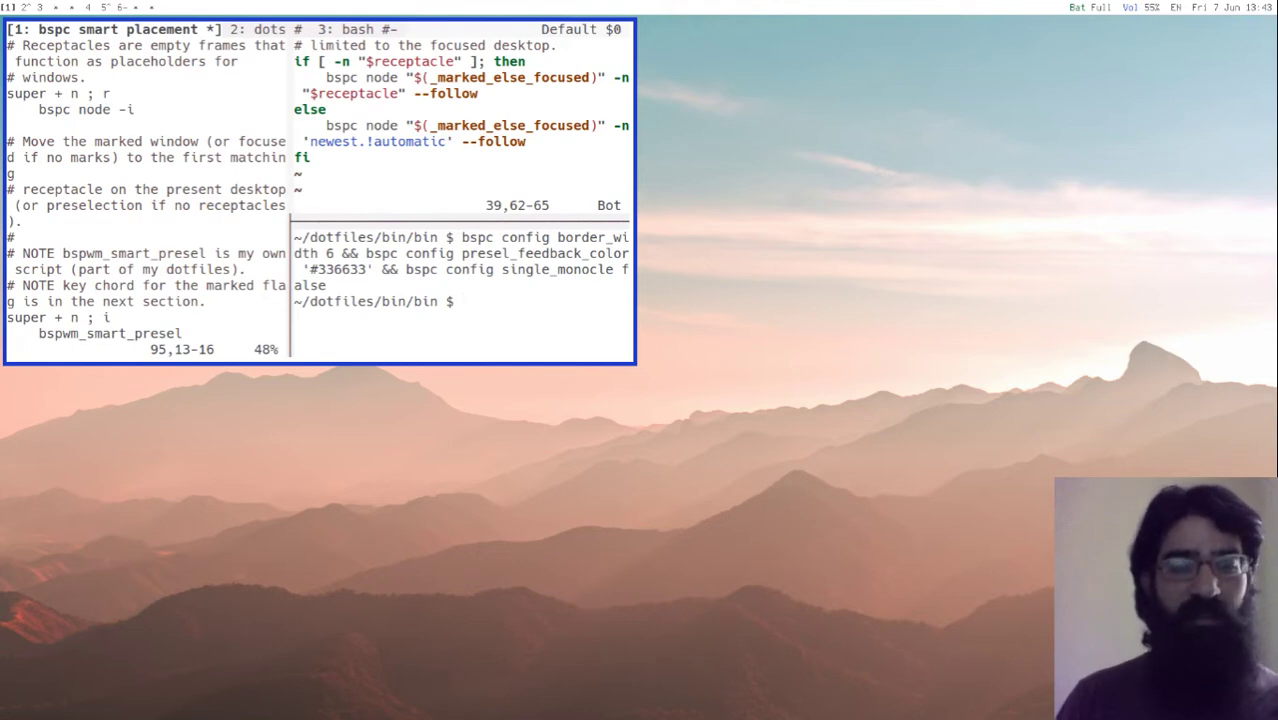
{"action": "key", "text": "Up"}
{"action": "key", "text": "Return"}
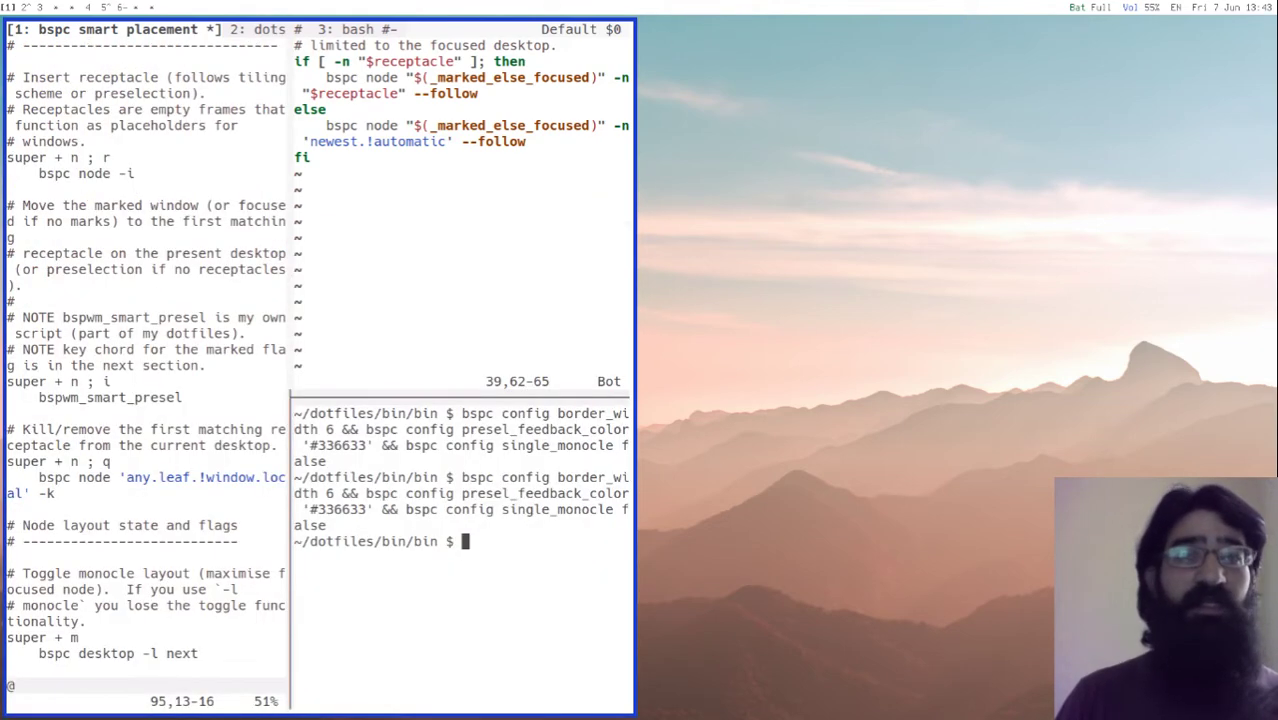
{"action": "key", "text": "super+n"}
{"action": "key", "text": "q"}
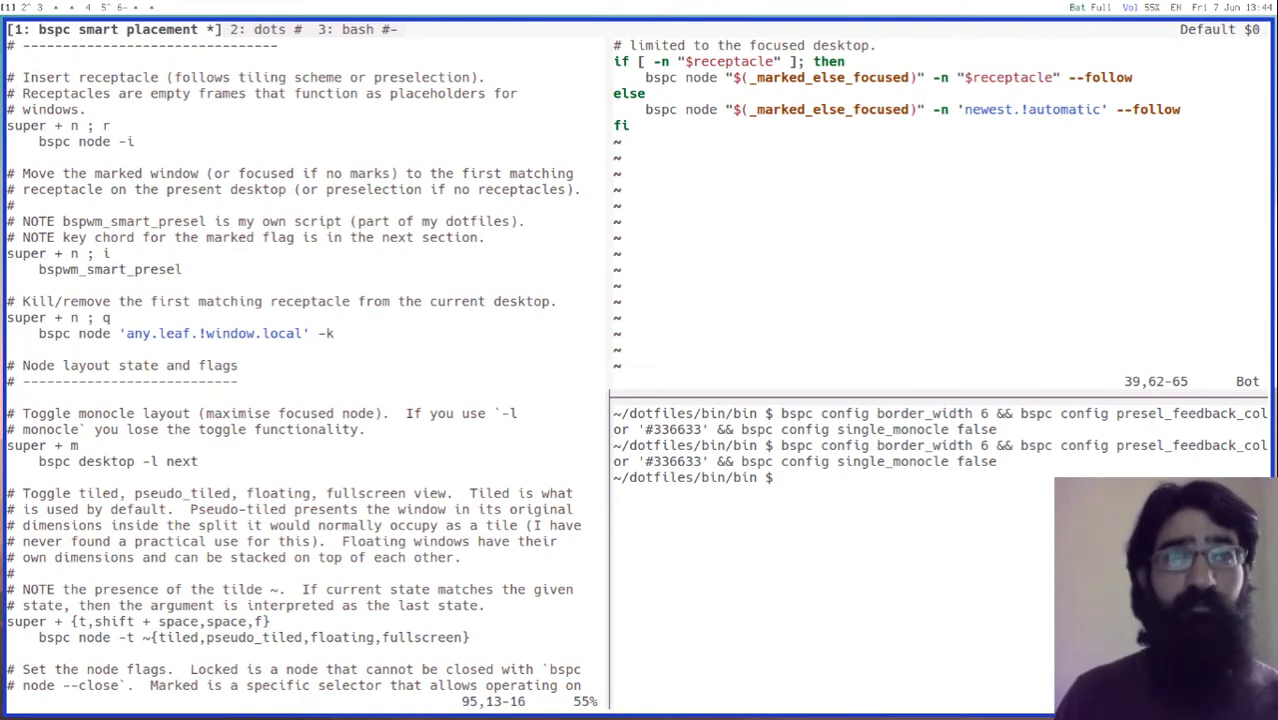
Scroll bspwm_smart_presel from the top down to the receptacle lookup lines around line 21.
{"action": "key", "text": "super+k"}
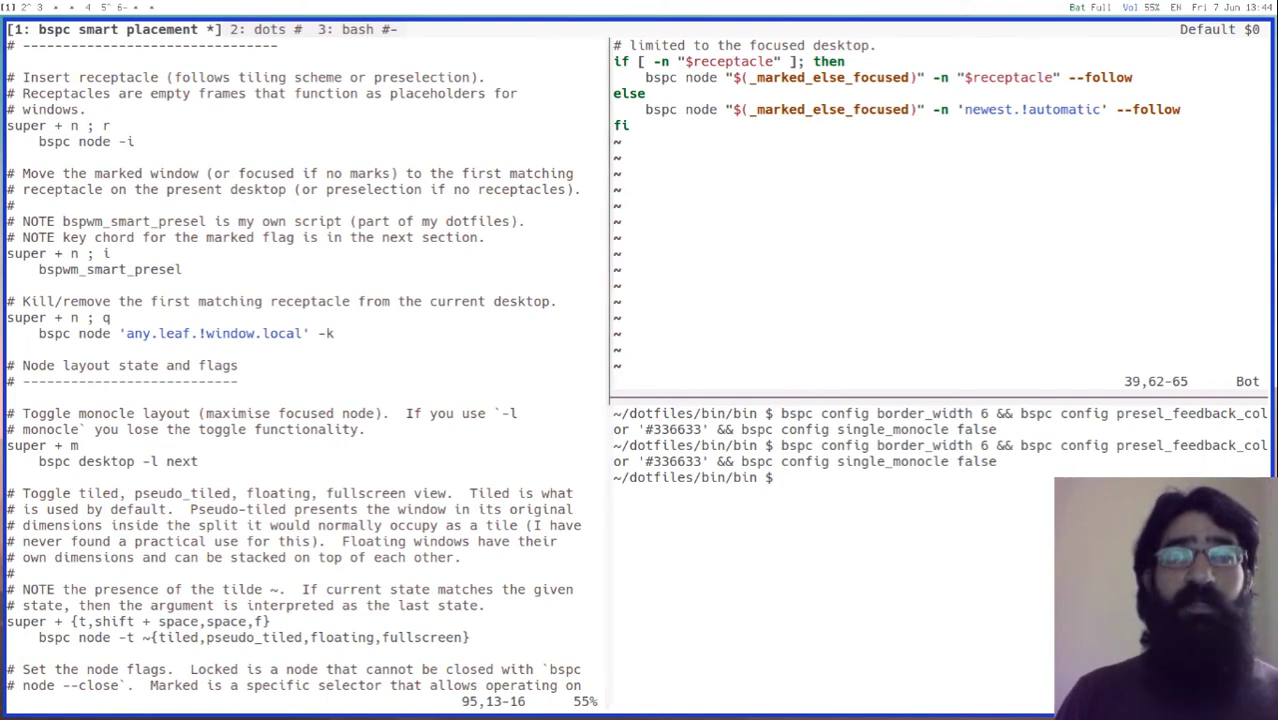
{"action": "key", "text": "g"}
{"action": "key", "text": "g"}
{"action": "key", "text": "ctrl+d"}
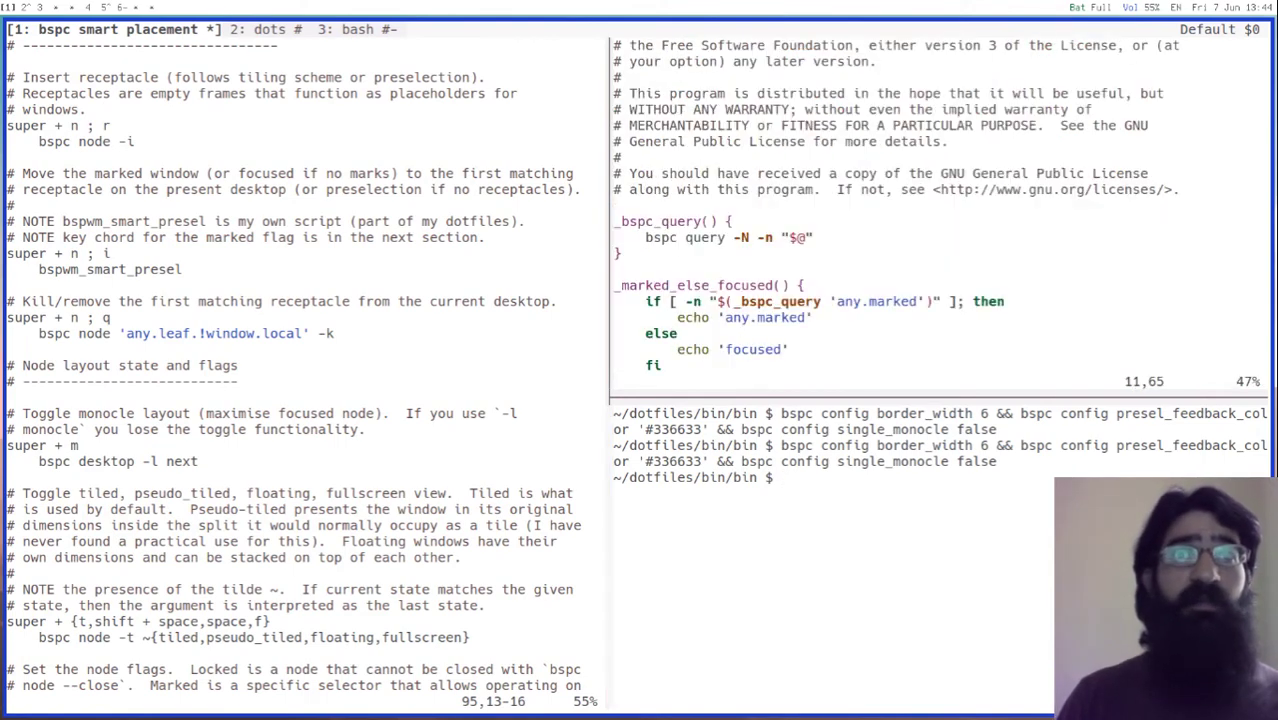
{"action": "key", "text": "ctrl+d"}
{"action": "key", "text": "k"}
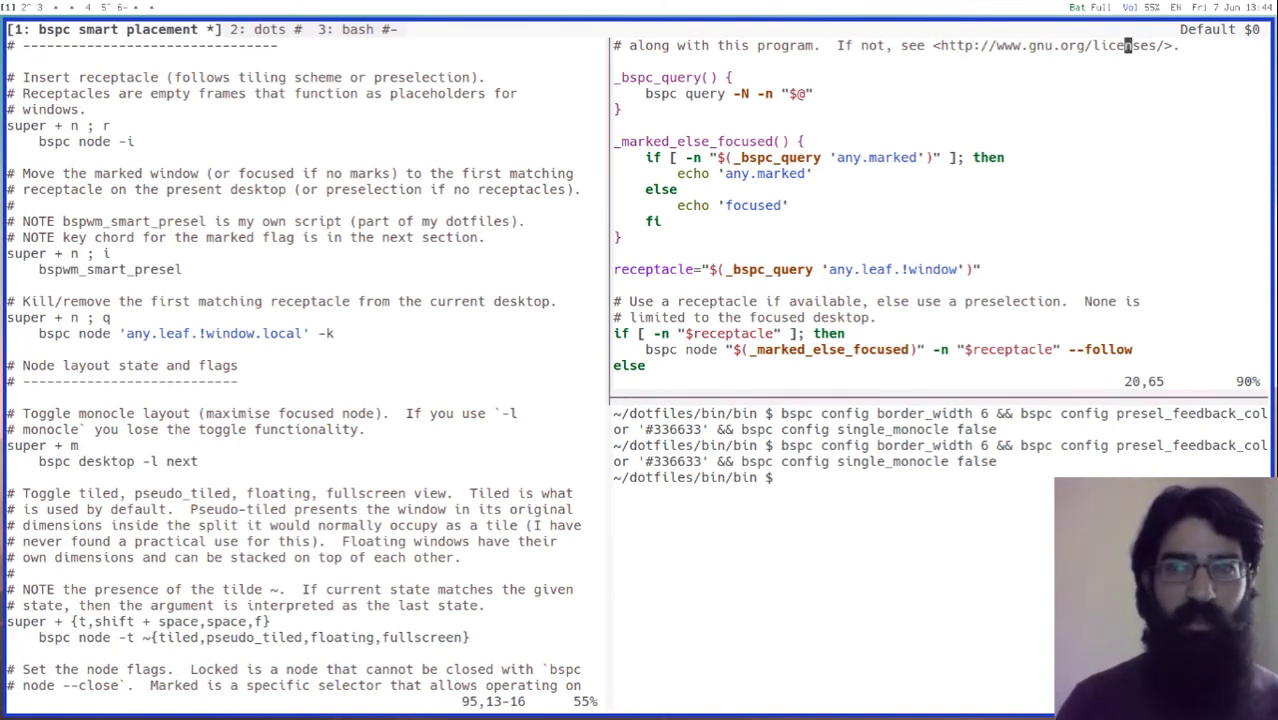
{"action": "key", "text": "j"}
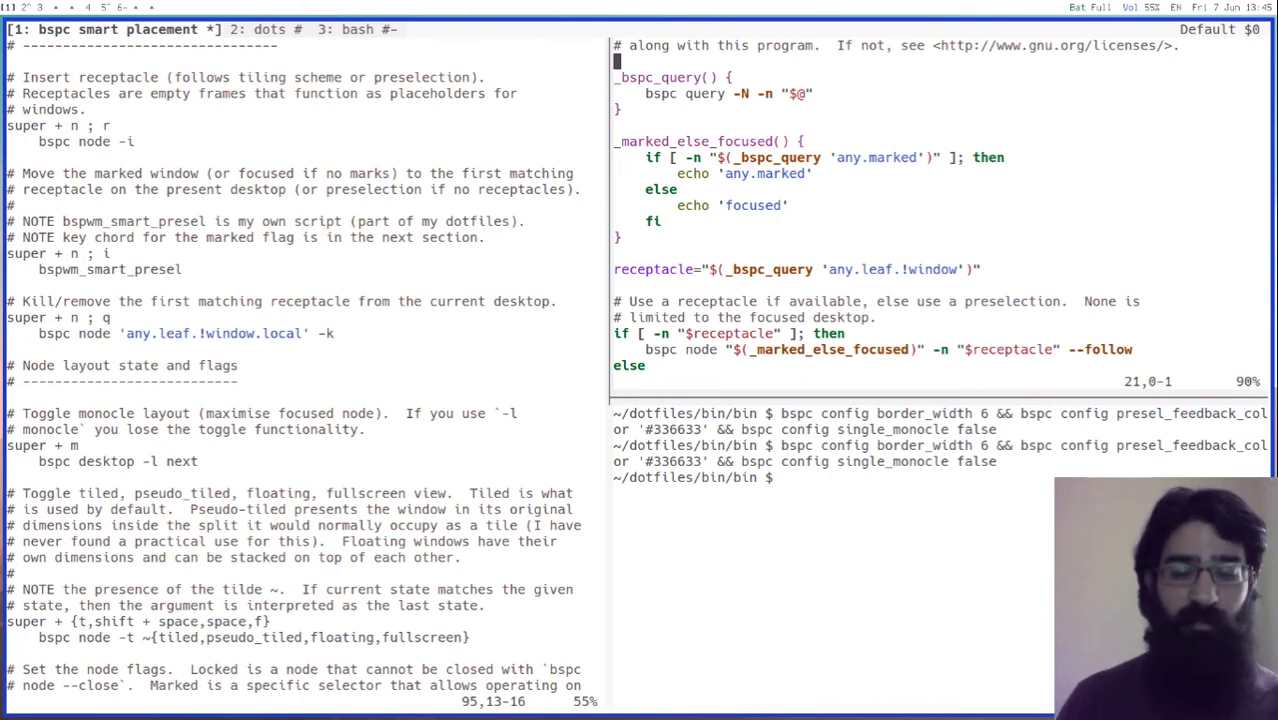
{"action": "key", "text": "super+n"}
{"action": "key", "text": "r"}
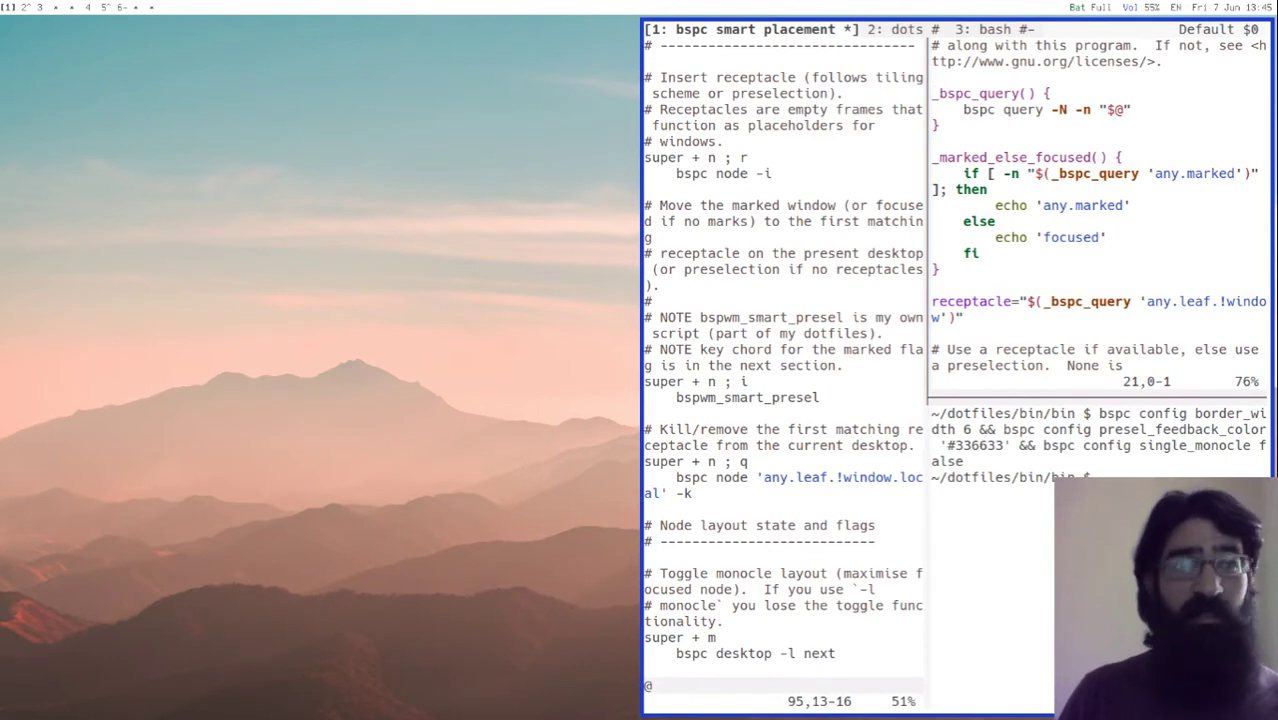
{"action": "key", "text": "super+ctrl+j"}
{"action": "key", "text": "super+Return"}
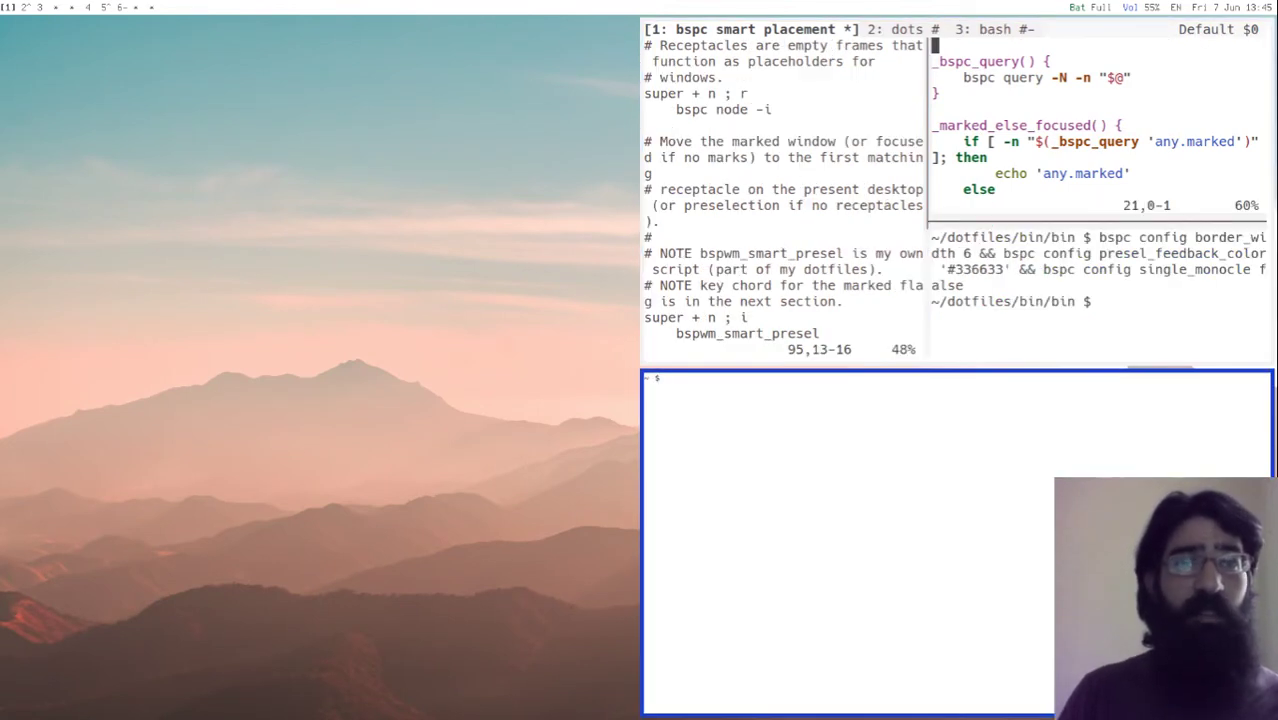
{"action": "key", "text": "super+ctrl+l"}
{"action": "key", "text": "super+Return"}
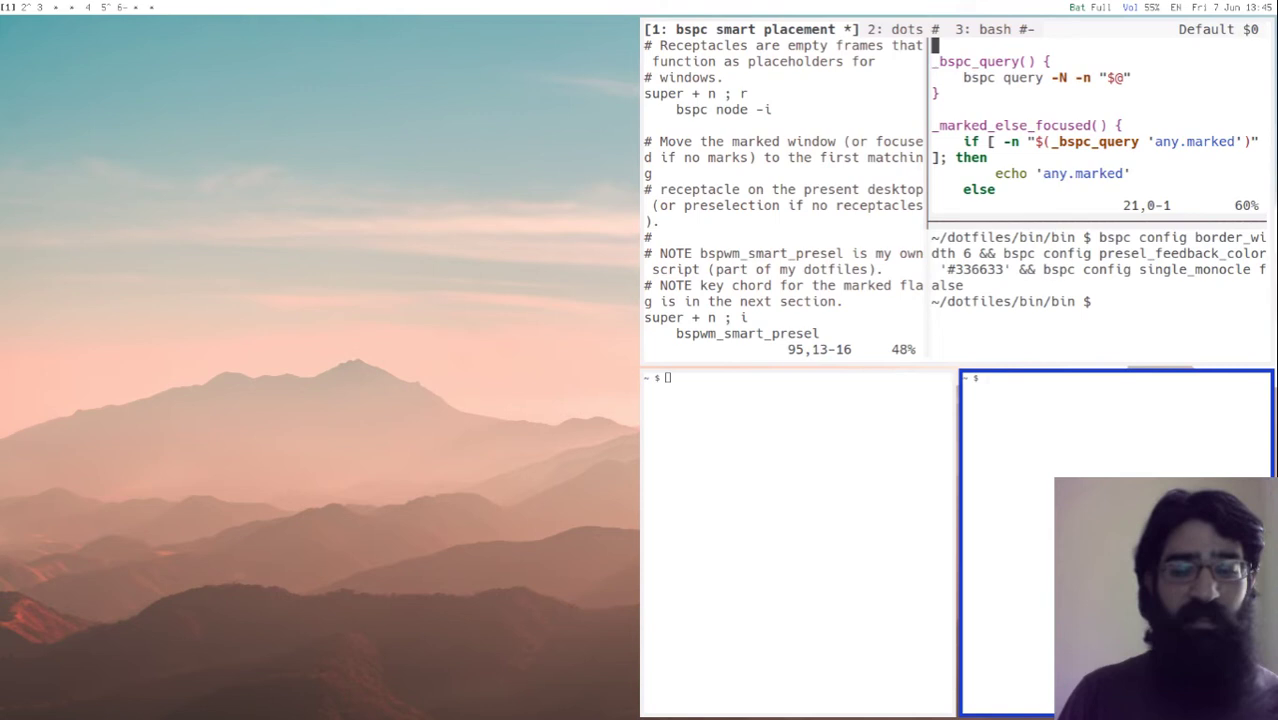
{"action": "type", "text": "kjdlkjdslkjds"}
{"action": "key", "text": "ctrl+plus"}
{"action": "key", "text": "ctrl+plus"}
{"action": "key", "text": "ctrl+plus"}
{"action": "key", "text": "ctrl+plus"}
{"action": "key", "text": "ctrl+plus"}
{"action": "key", "text": "ctrl+plus"}
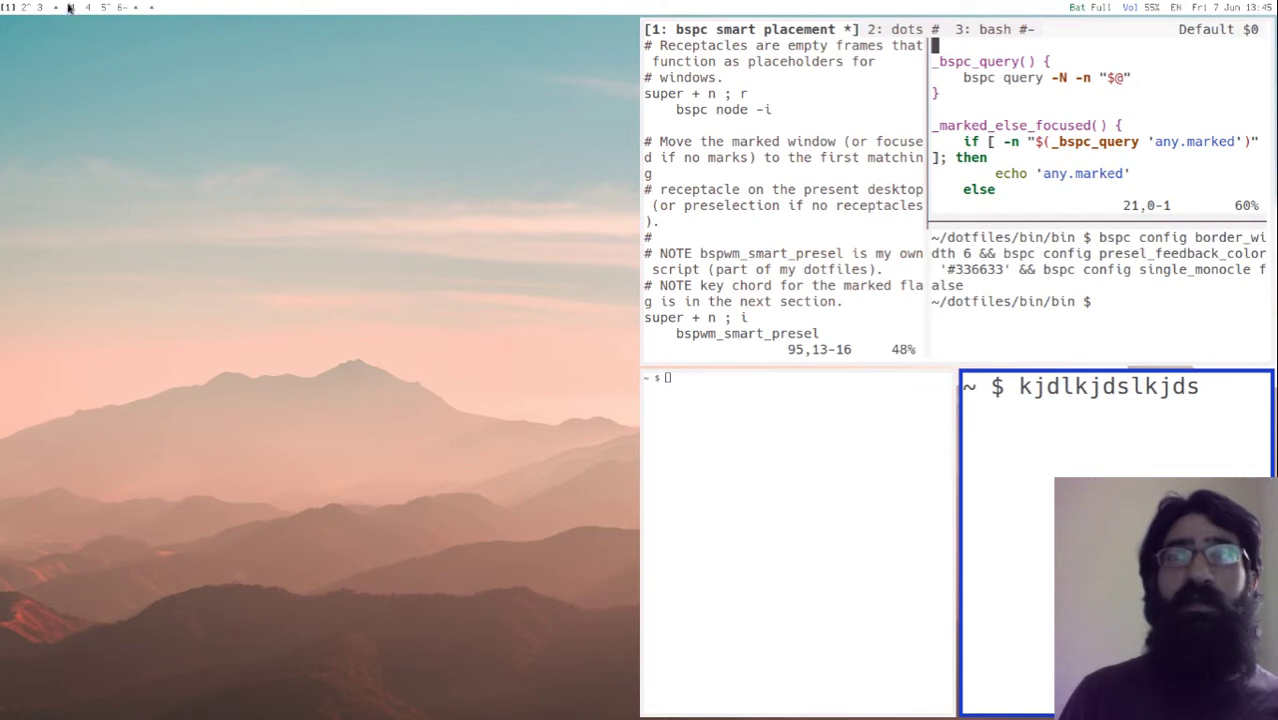
{"action": "key", "text": "super+h"}
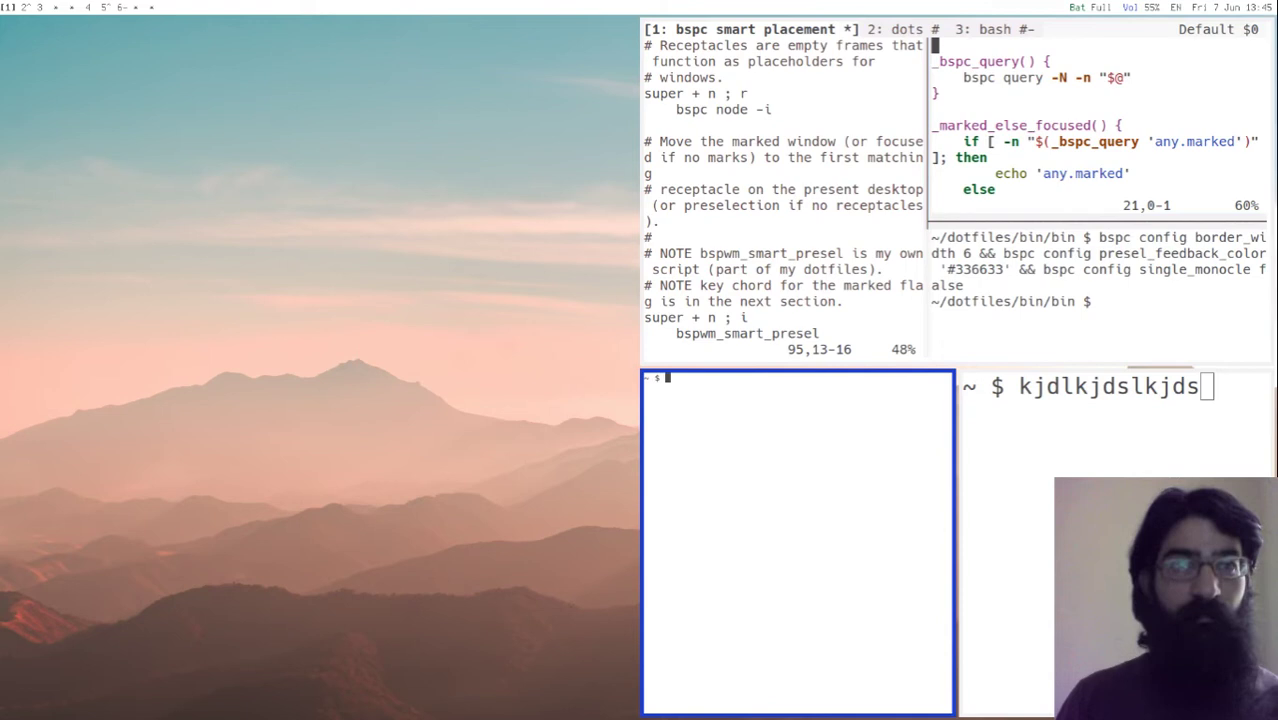
{"action": "key", "text": "super+n"}
{"action": "key", "text": "i"}
{"action": "key", "text": "super+h"}
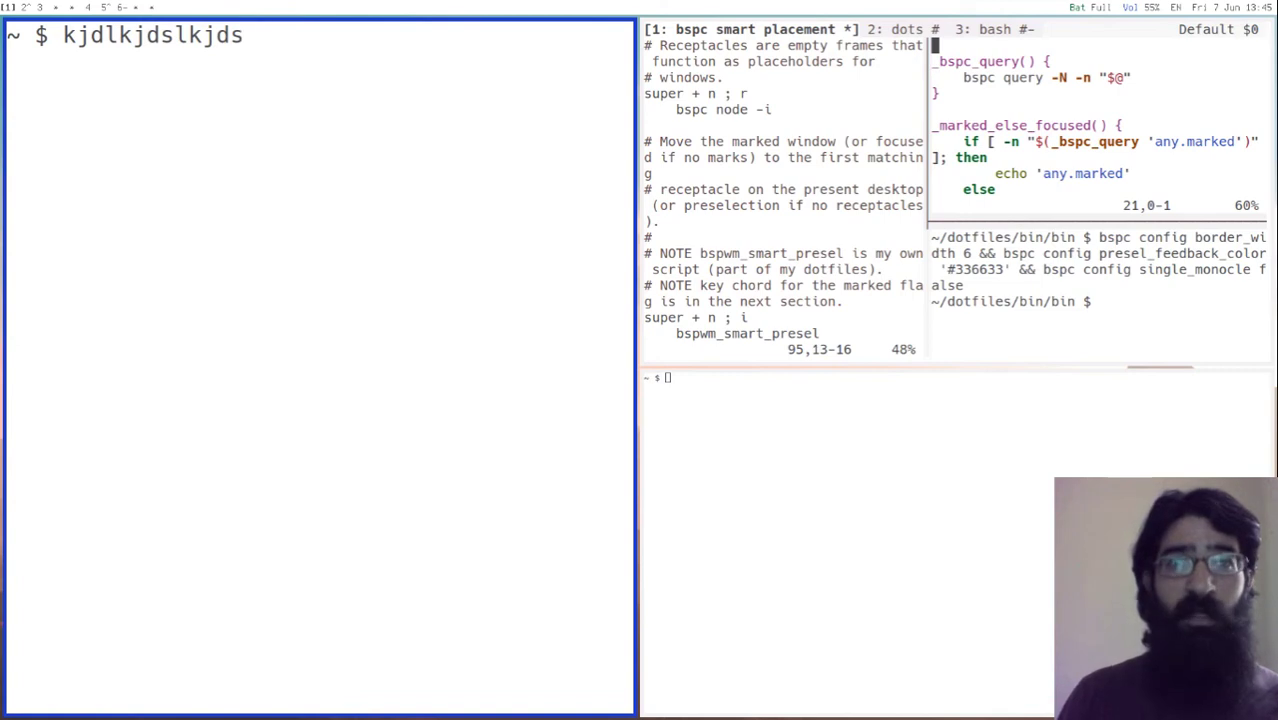
{"action": "key", "text": "super+l"}
{"action": "type", "text": "bs"}
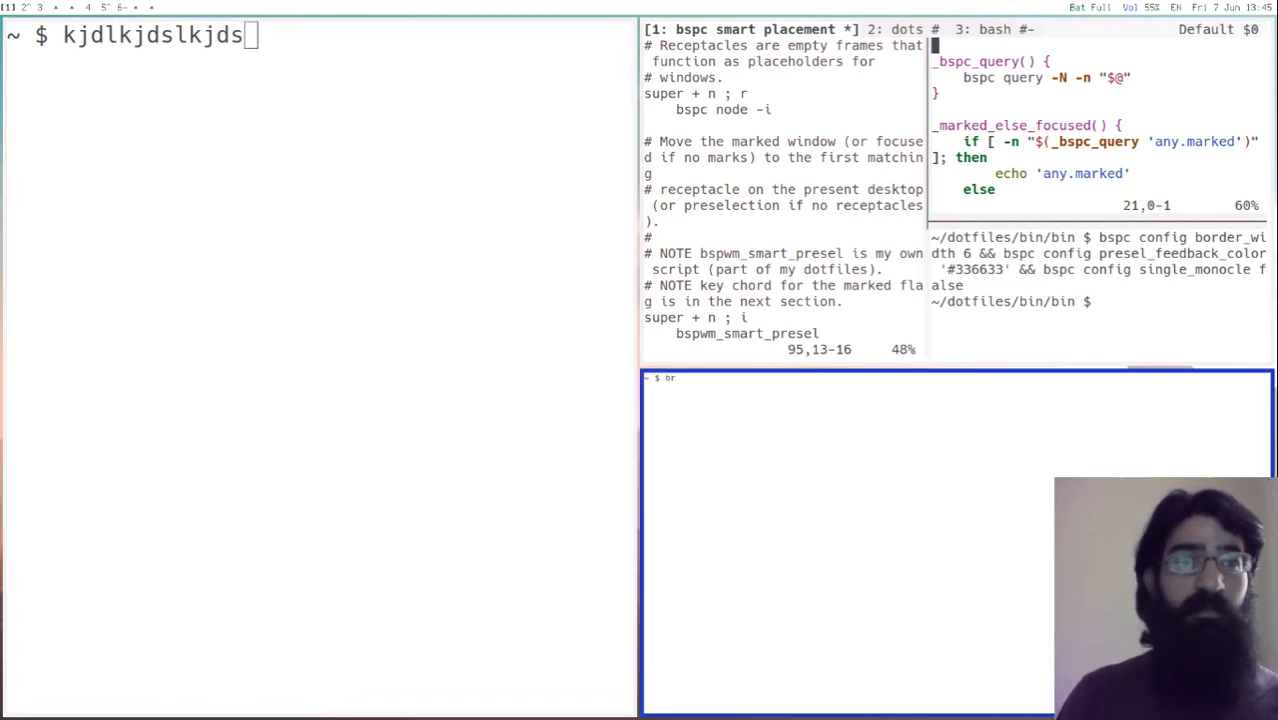
{"action": "key", "text": "super+n"}
{"action": "key", "text": "i"}
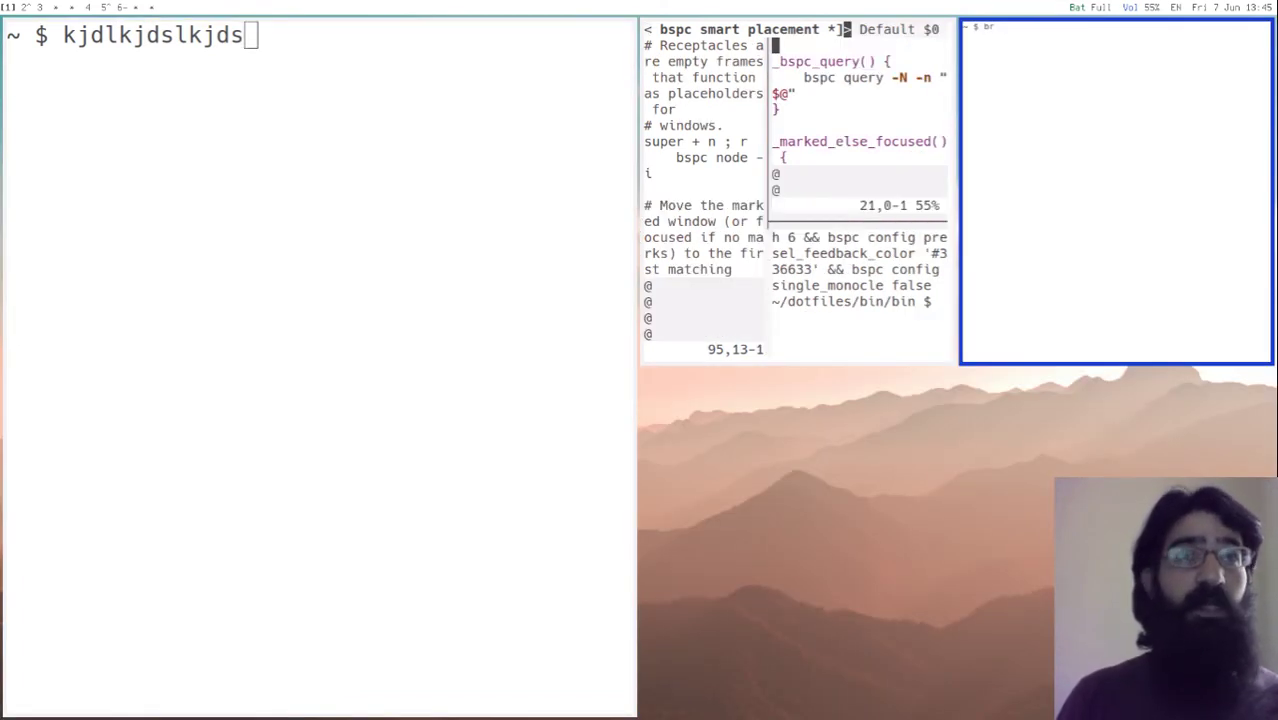
{"action": "key", "text": "super+h"}
{"action": "key", "text": "super+l"}
{"action": "key", "text": "super+h"}
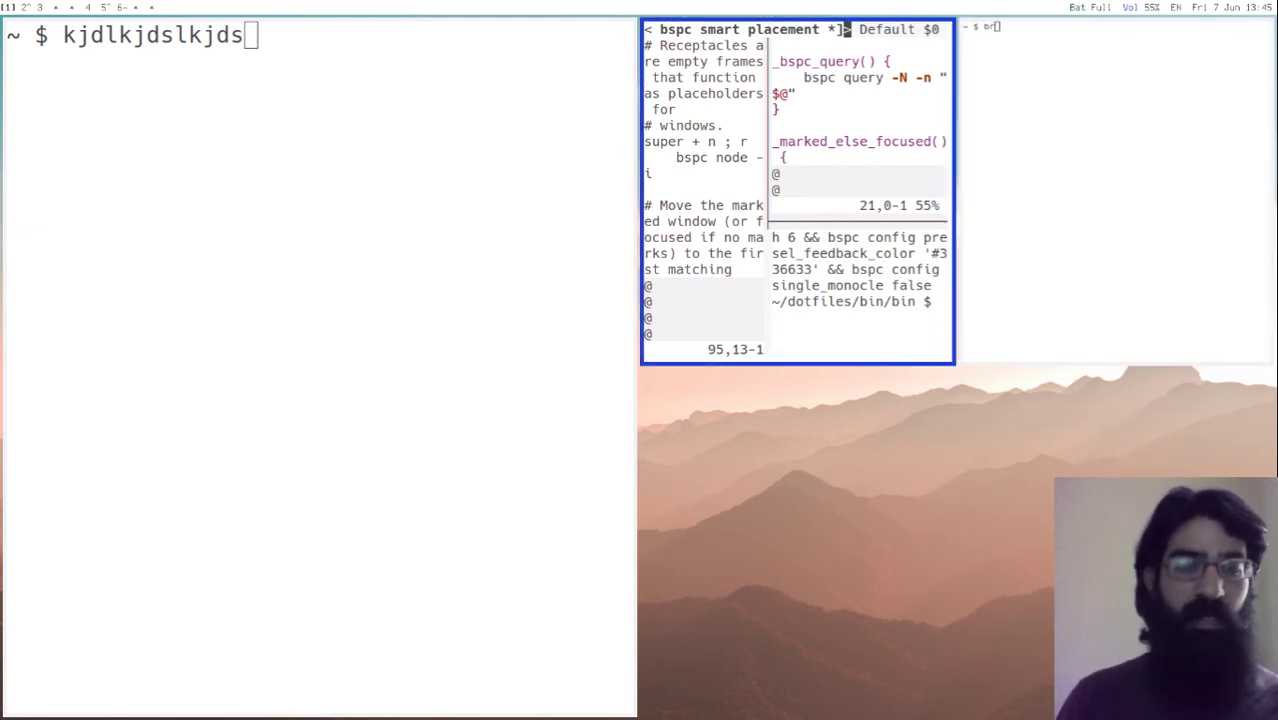
{"action": "key", "text": "super+n"}
{"action": "key", "text": "i"}
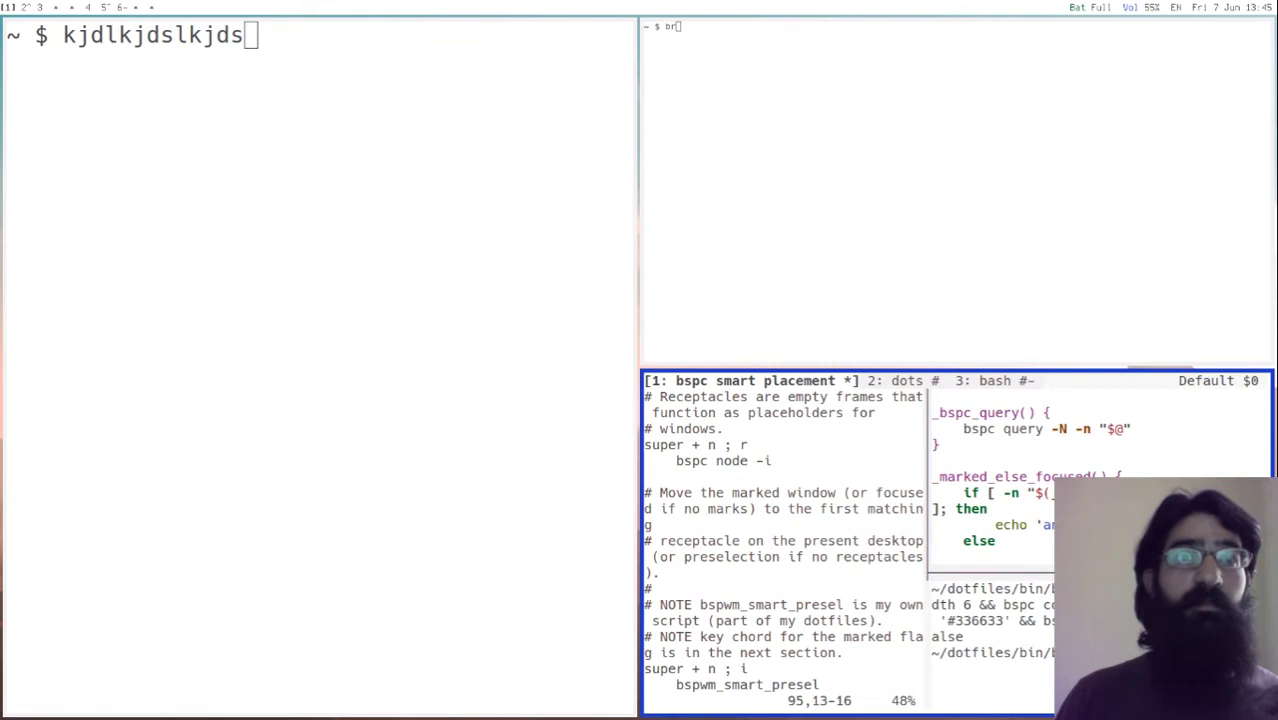
{"action": "key", "text": "super+h"}
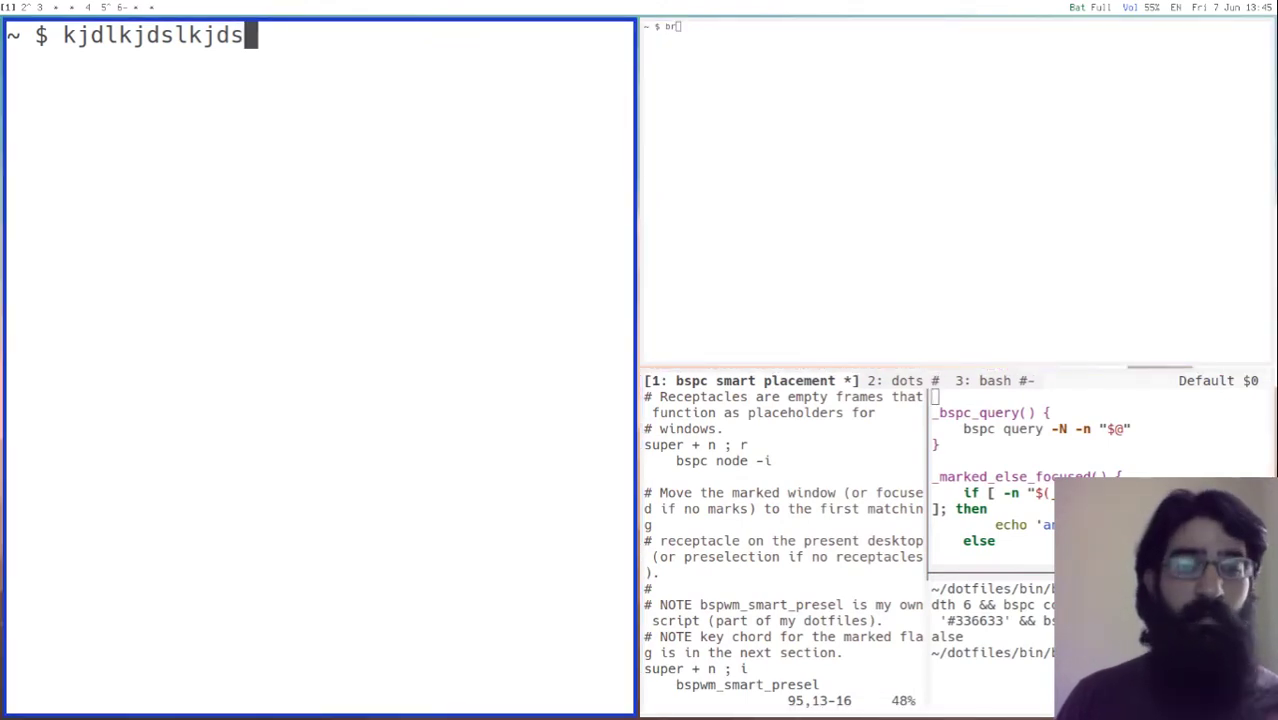
{"action": "key", "text": "super+w"}
{"action": "key", "text": "super+w"}
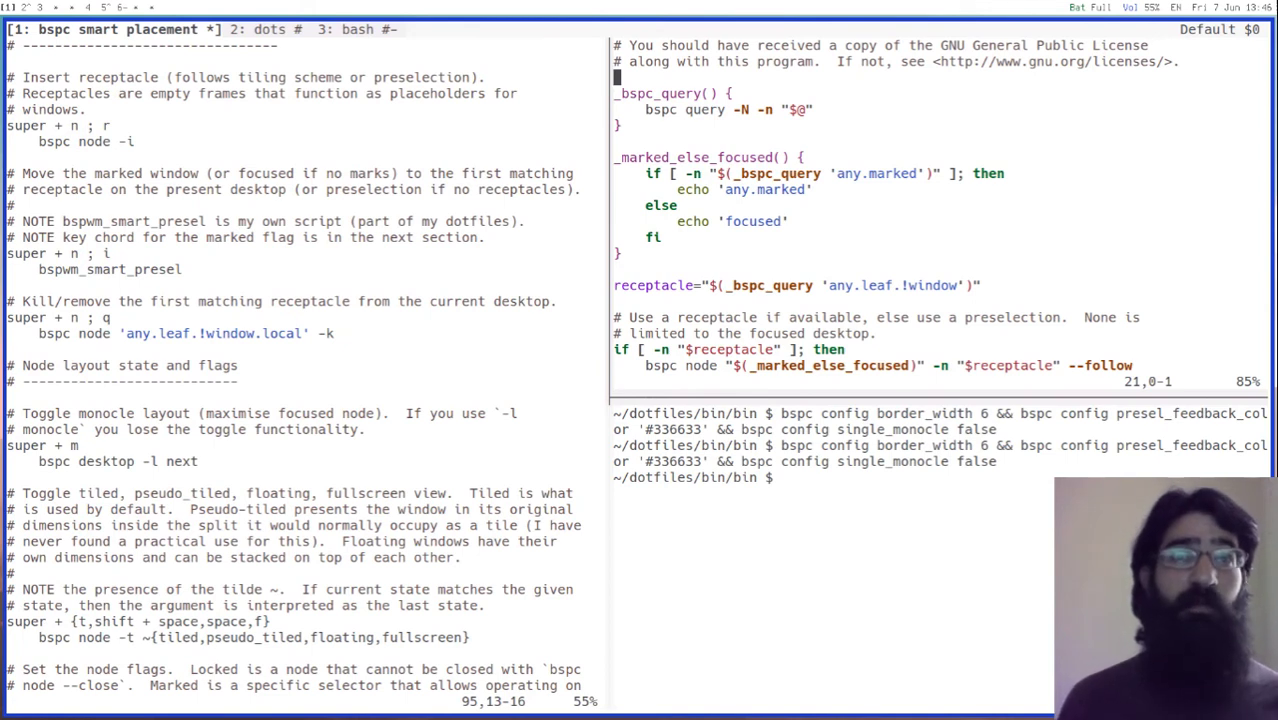
Jump to the end of bspwm_smart_presel, then preselect the right half of the screen.
{"action": "scroll", "coordinate": [935, 212], "scroll_direction": "down", "scroll_amount": 1}
{"action": "left_click", "coordinate": [657, 189]}
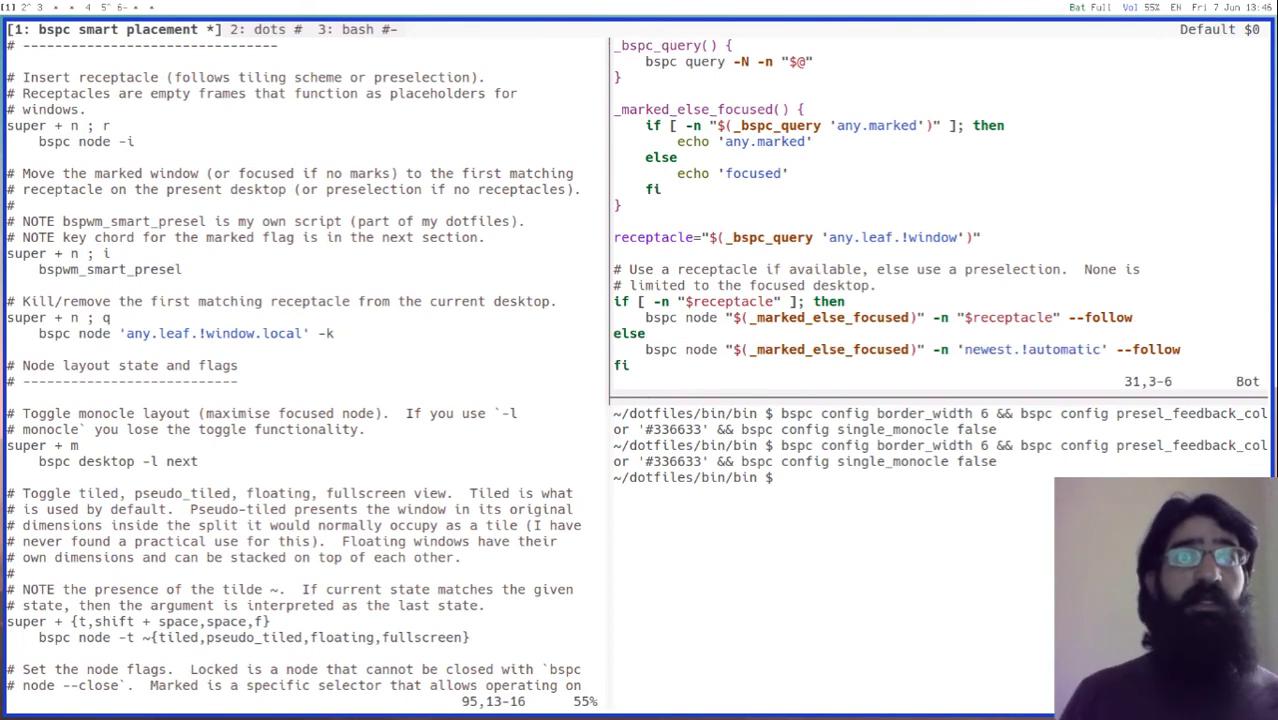
{"action": "key", "text": "j"}
{"action": "key", "text": "j"}
{"action": "key", "text": "j"}
{"action": "key", "text": "dollar"}
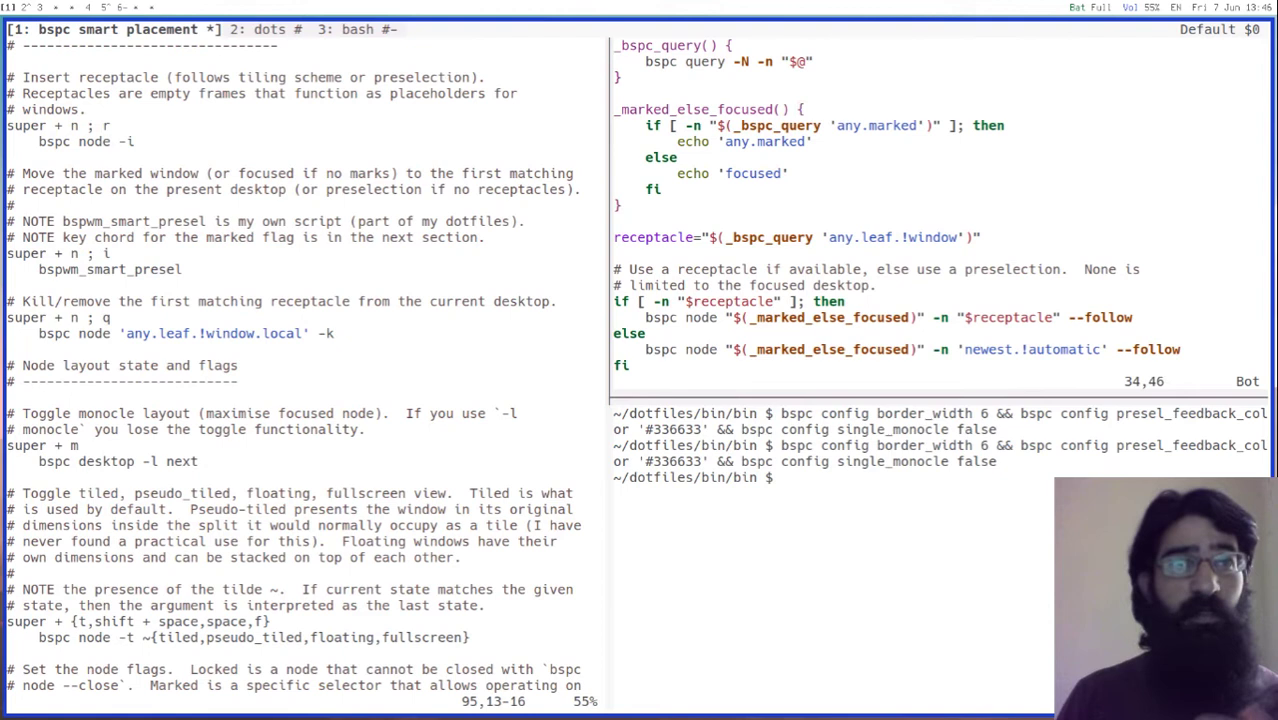
{"action": "key", "text": "shift+g"}
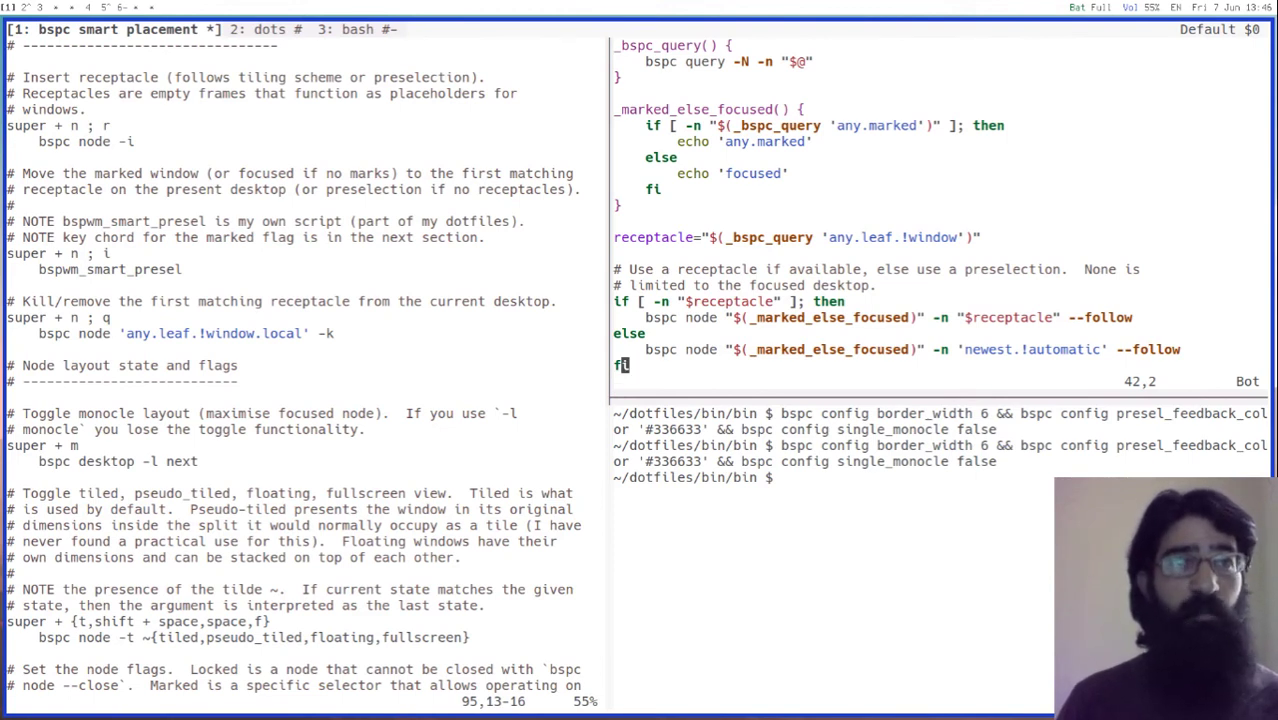
{"action": "key", "text": "super+n"}
{"action": "key", "text": "i"}
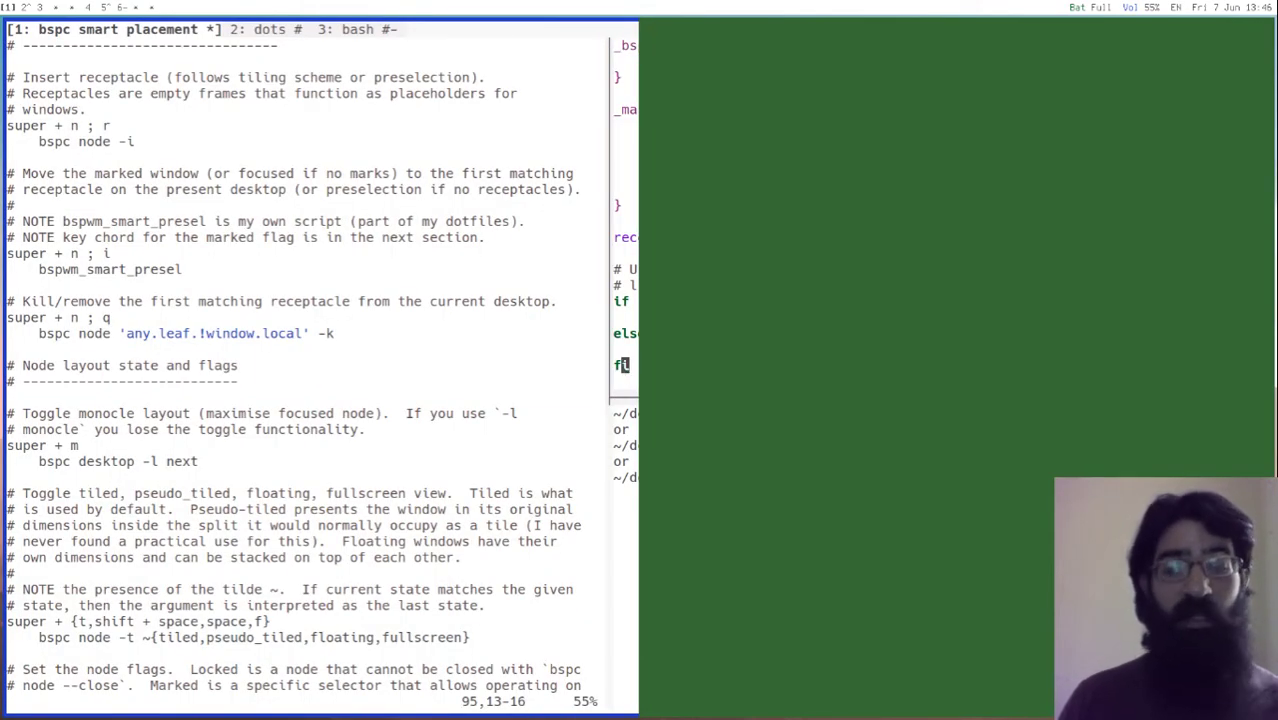
Narrow the right preselection to a strip and open terminals into the waiting receptacles.
{"action": "key", "text": "super+n"}
{"action": "key", "text": "r"}
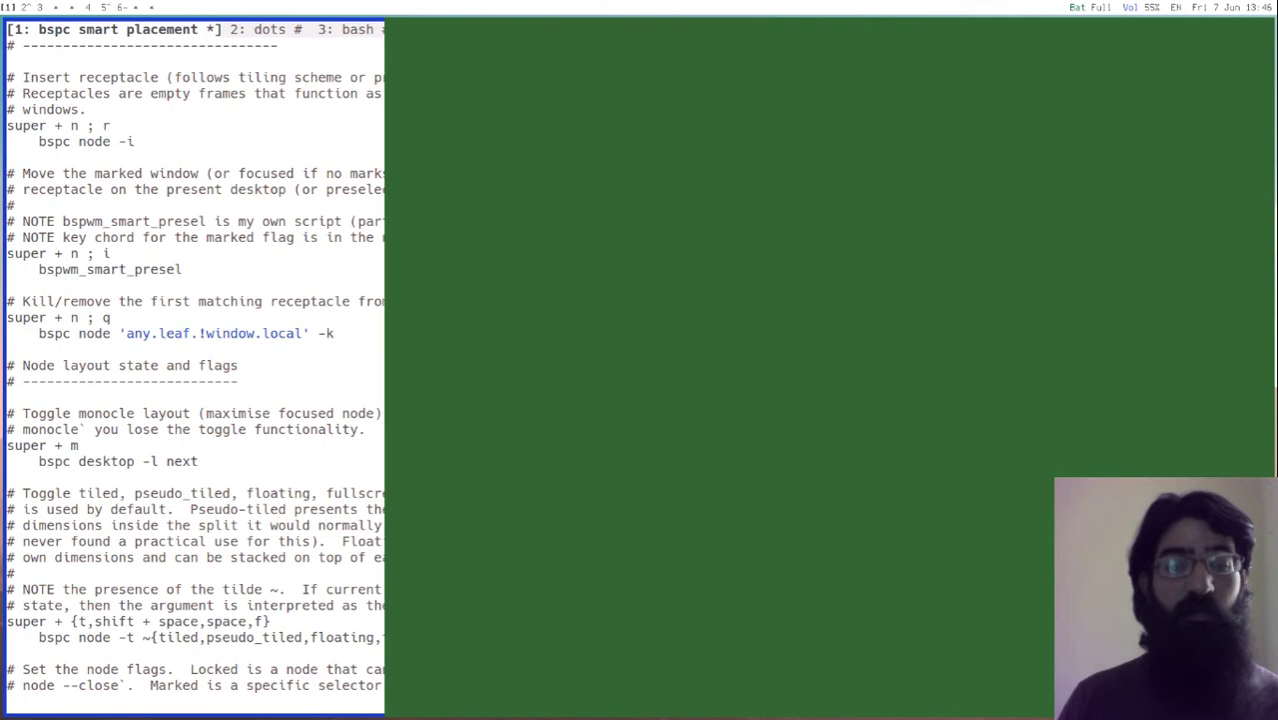
{"action": "key", "text": "super+n"}
{"action": "key", "text": "q"}
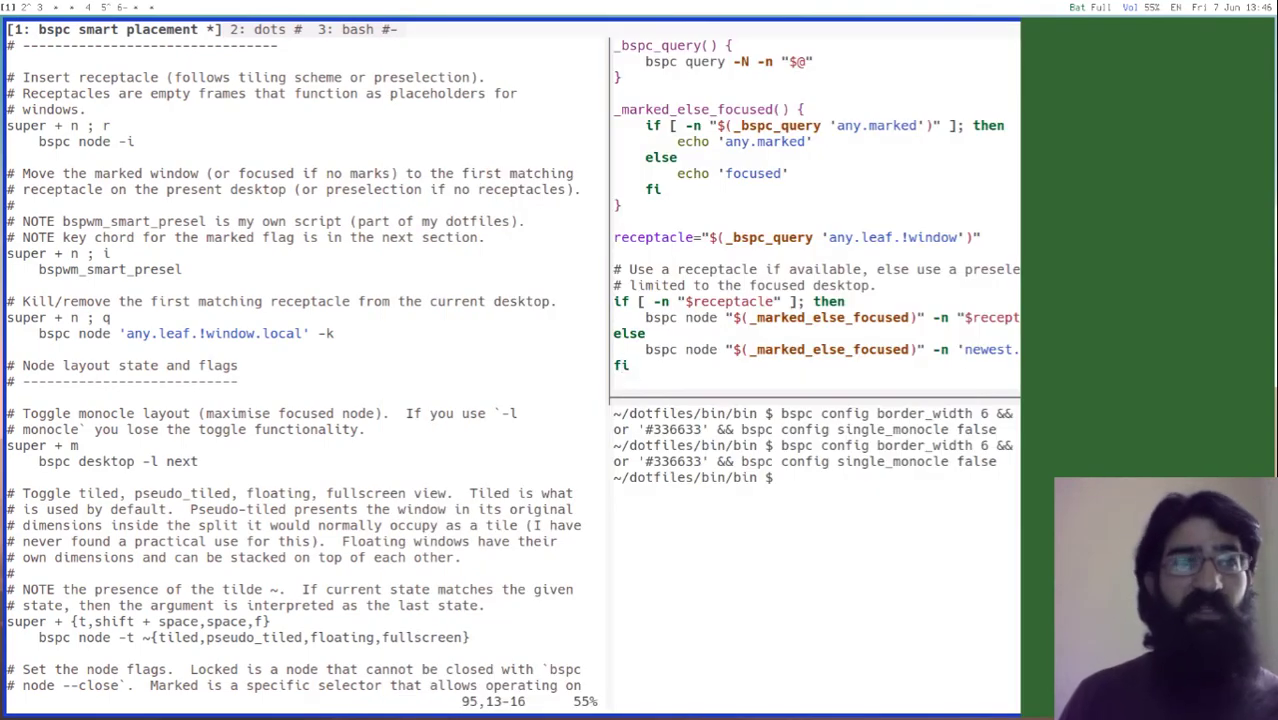
{"action": "key", "text": "super+Return"}
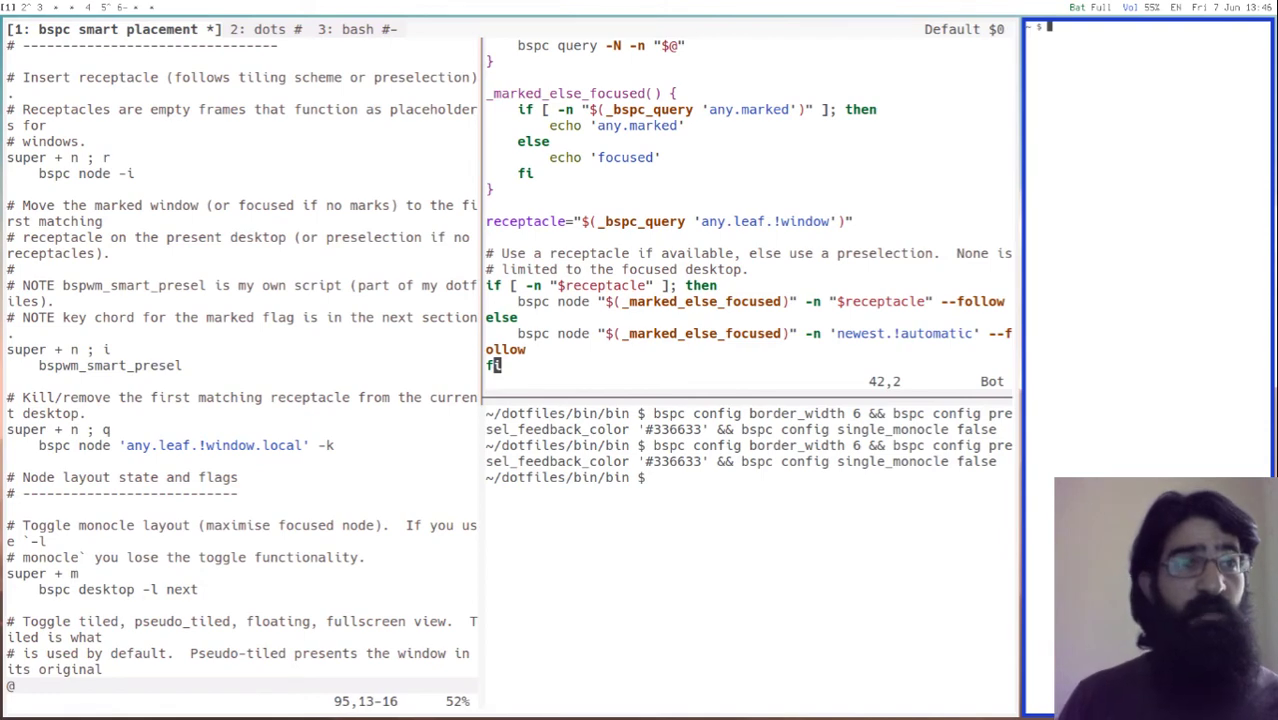
{"action": "key", "text": "super+Return"}
{"action": "key", "text": "super+Return"}
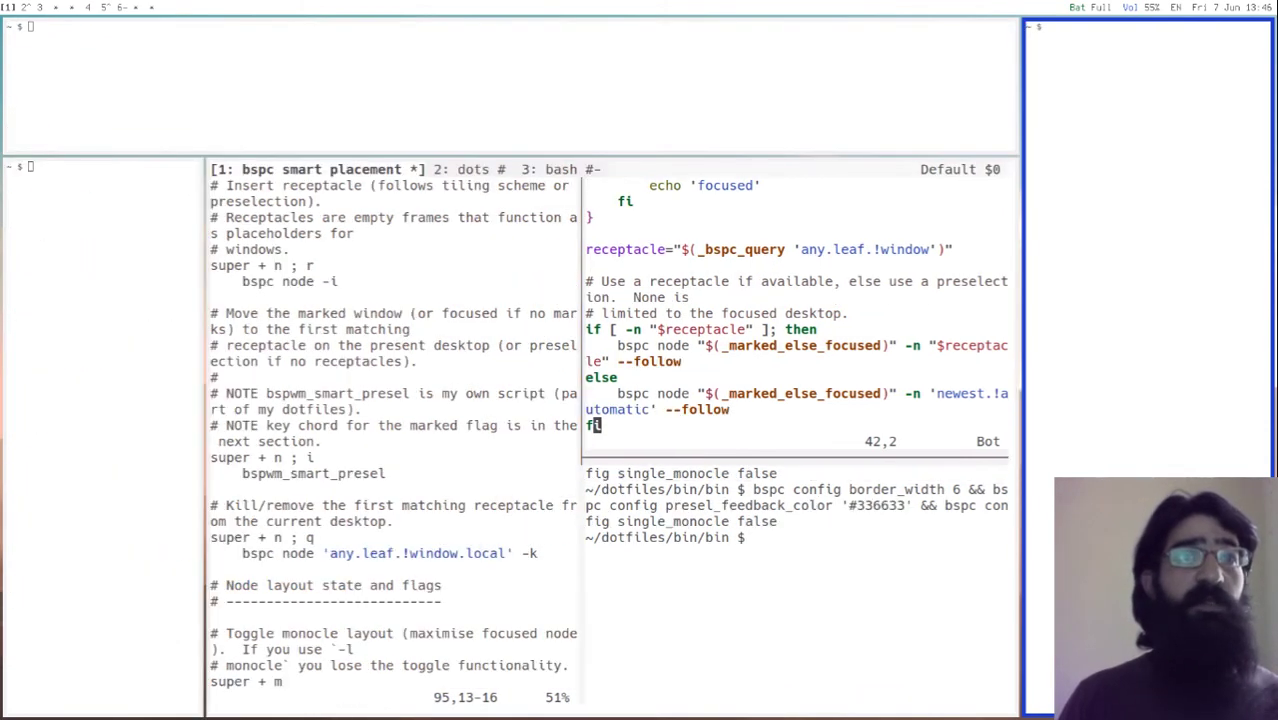
Preselect the left half of the top terminal and send the tmux window there.
{"action": "key", "text": "super+h"}
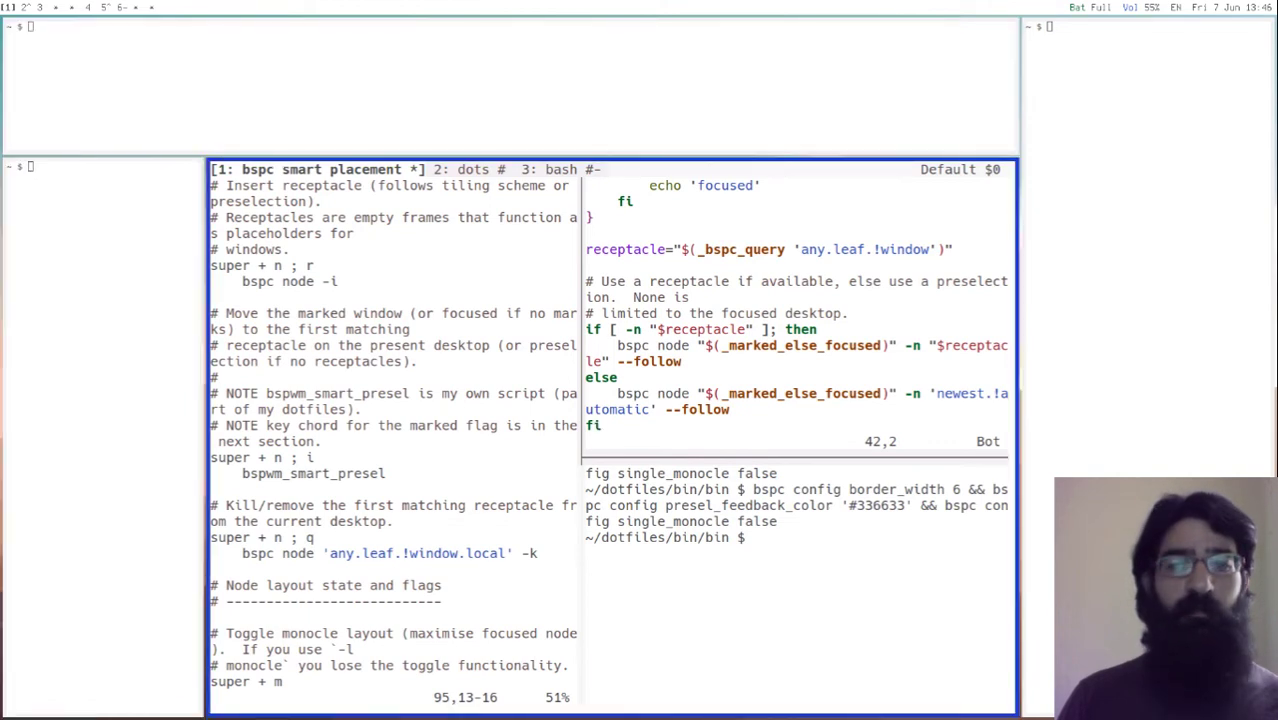
{"action": "key", "text": "super+ctrl+h"}
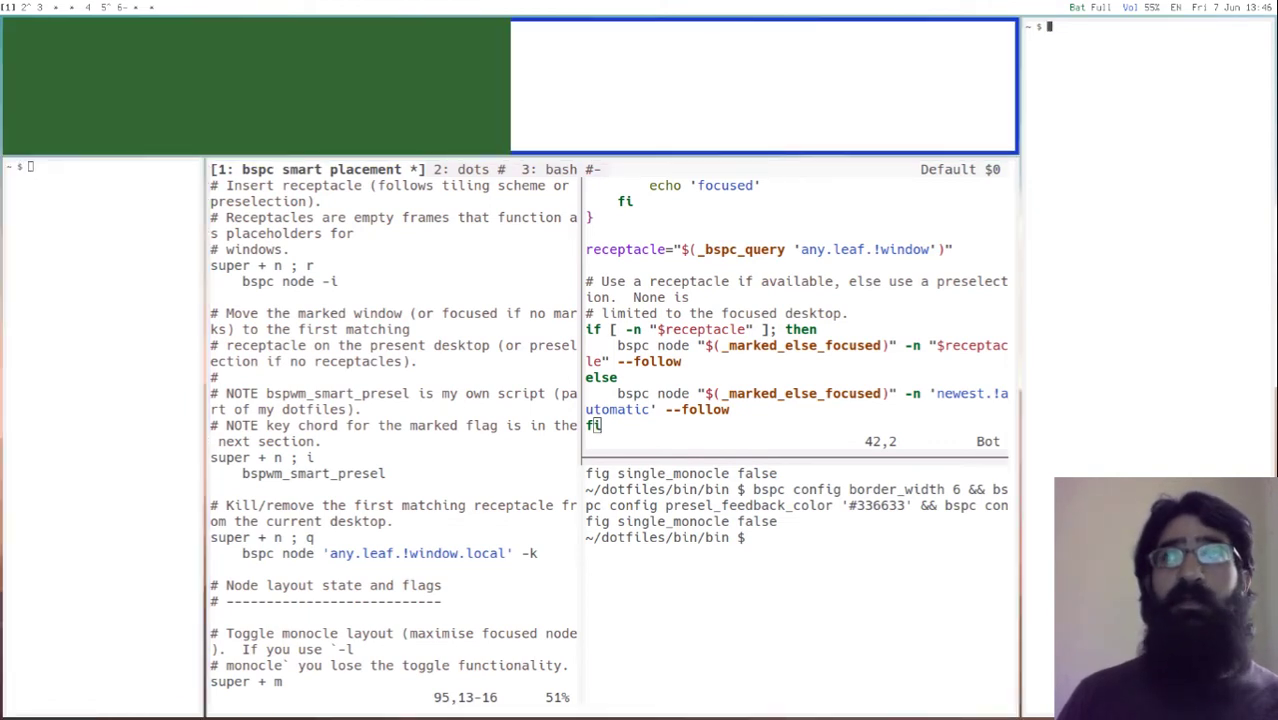
{"action": "key", "text": "super+j"}
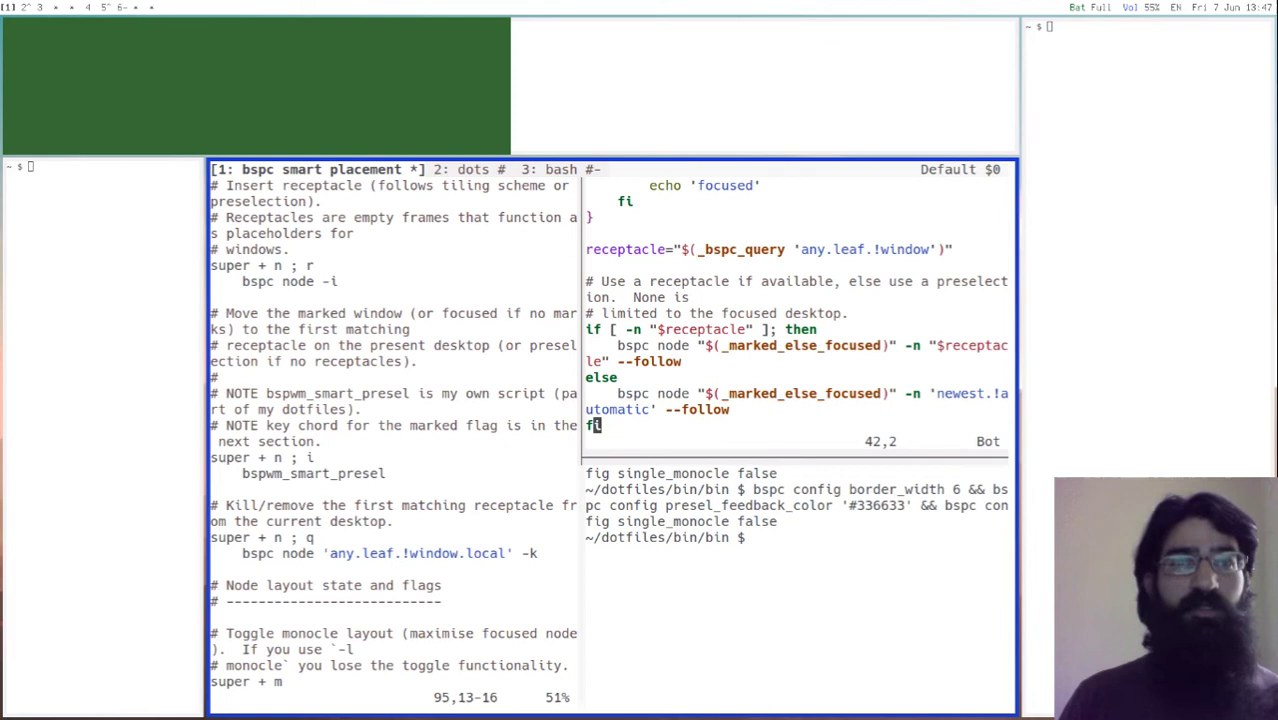
{"action": "key", "text": "i"}
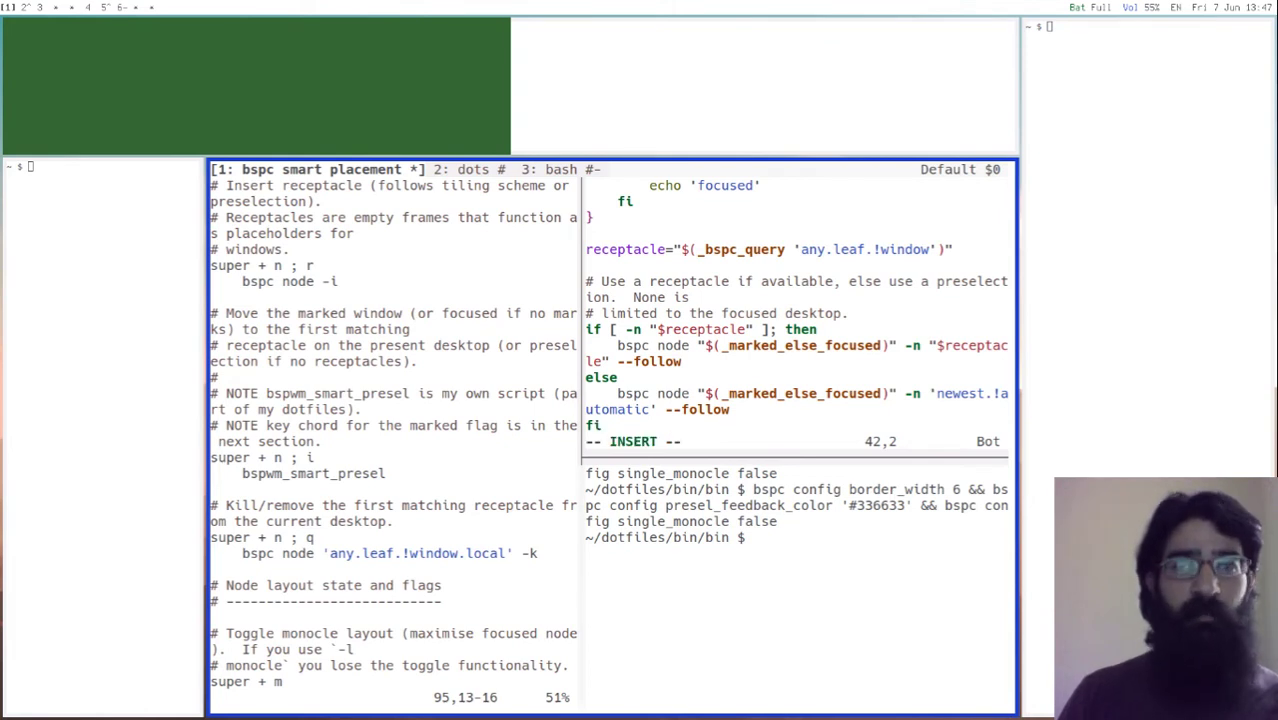
{"action": "key", "text": "Escape"}
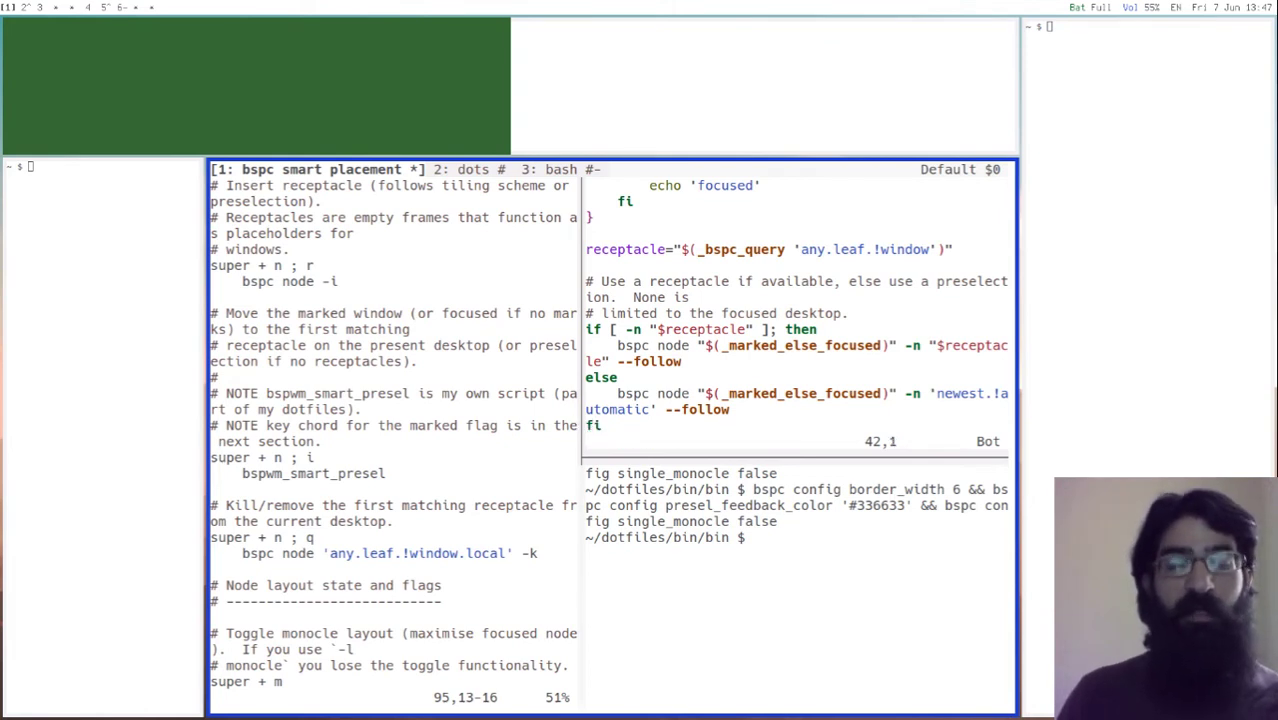
{"action": "key", "text": "super+n"}
{"action": "key", "text": "i"}
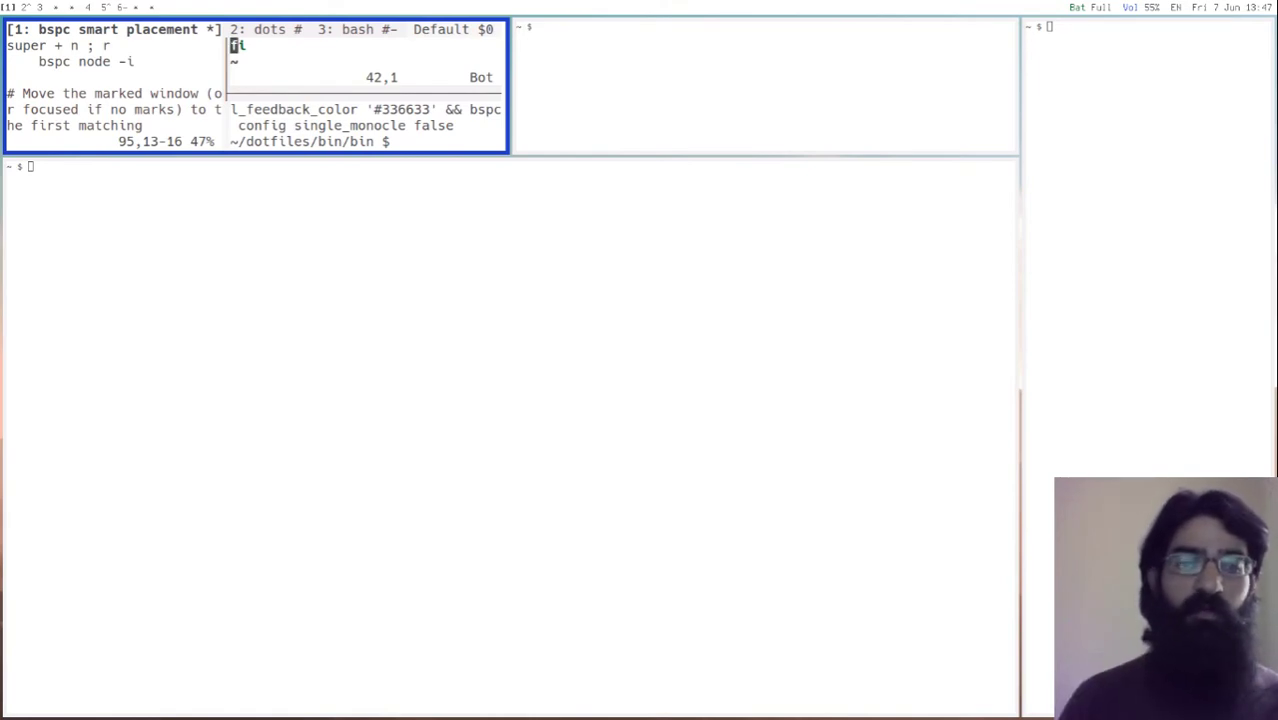
Preselect the large terminal's right half and move the tmux window into it.
{"action": "key", "text": "super+j"}
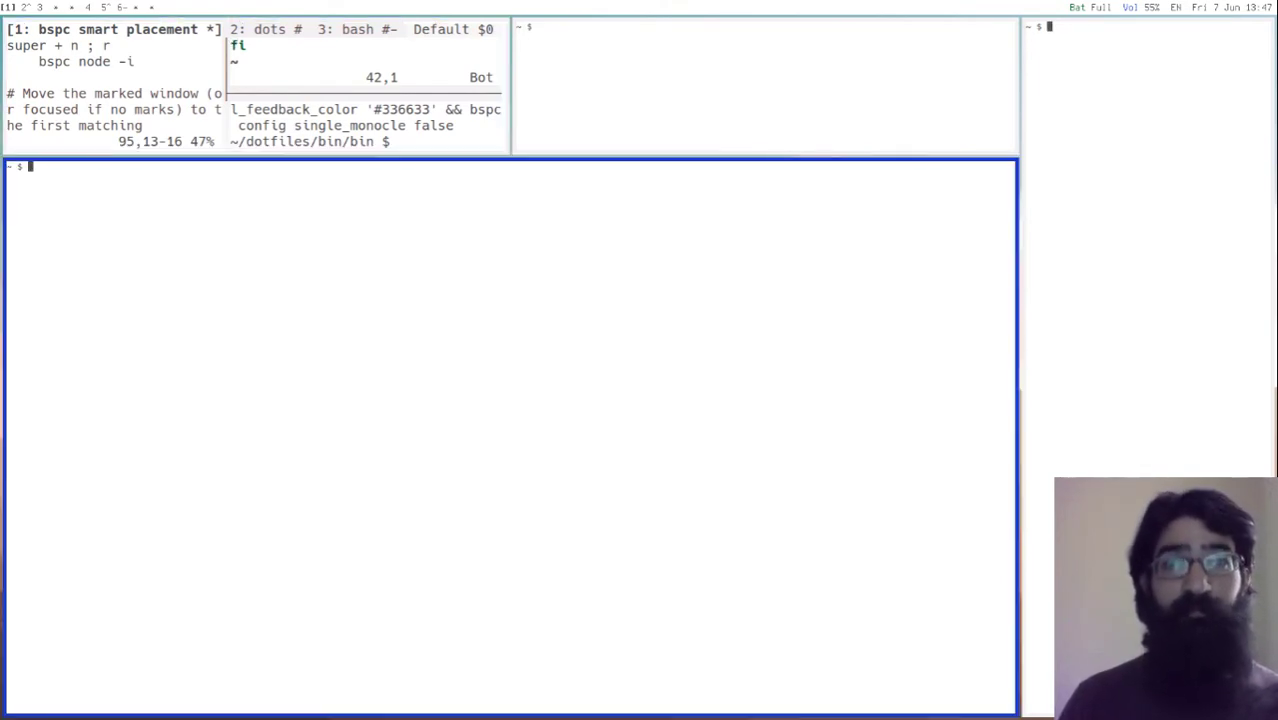
{"action": "key", "text": "super+ctrl+l"}
{"action": "key", "text": "super+k"}
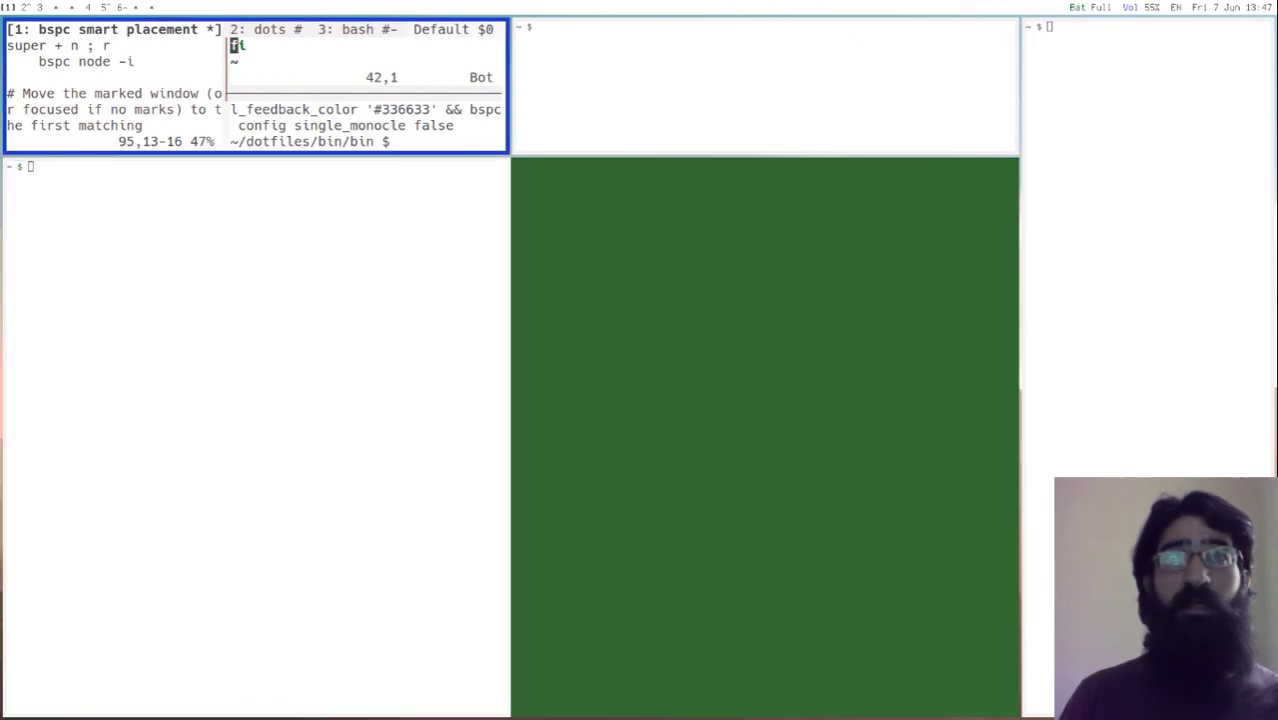
{"action": "key", "text": "super+n"}
{"action": "key", "text": "i"}
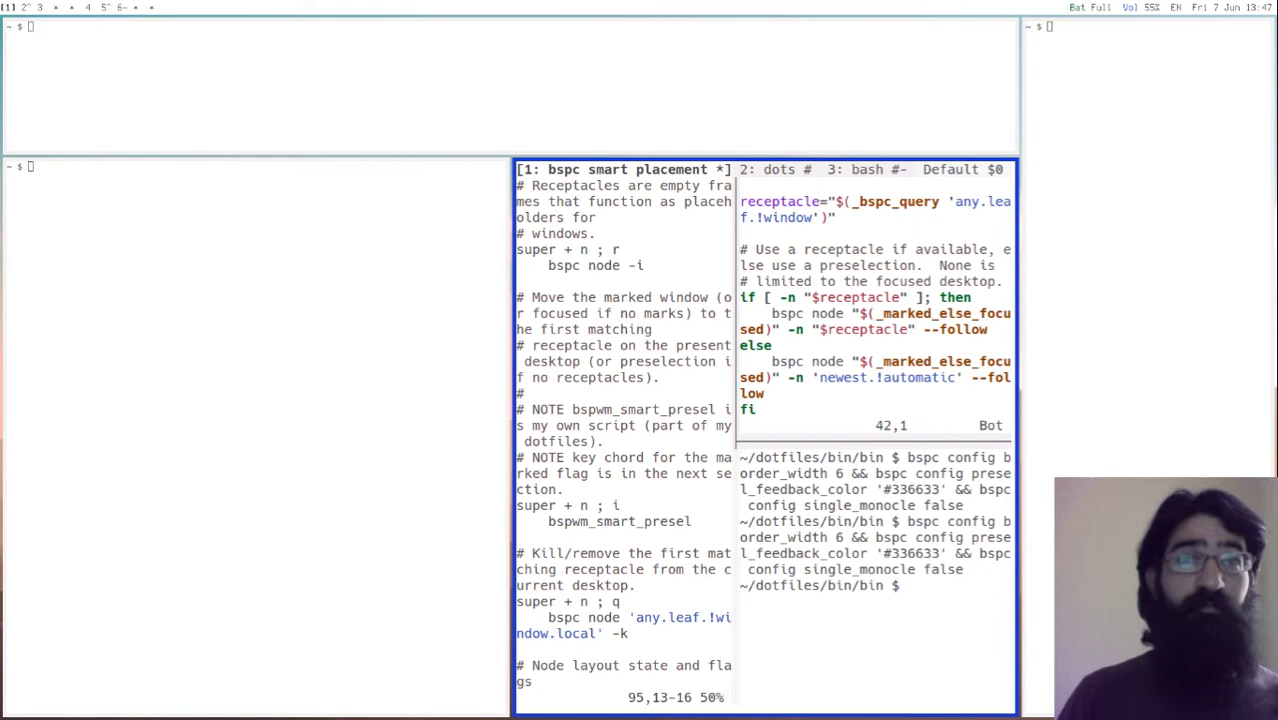
Close the terminal beside the tmux window and focus the top terminal.
{"action": "key", "text": "super+k"}
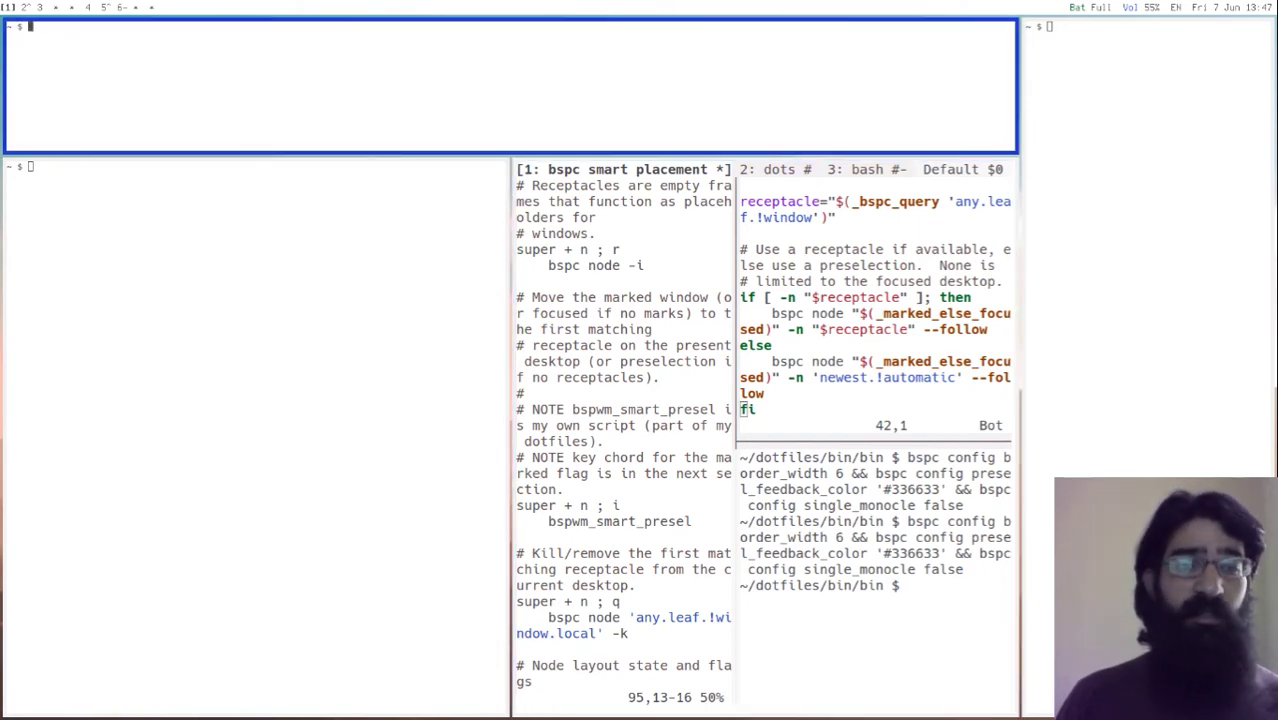
{"action": "key", "text": "super+w"}
{"action": "key", "text": "super+k"}
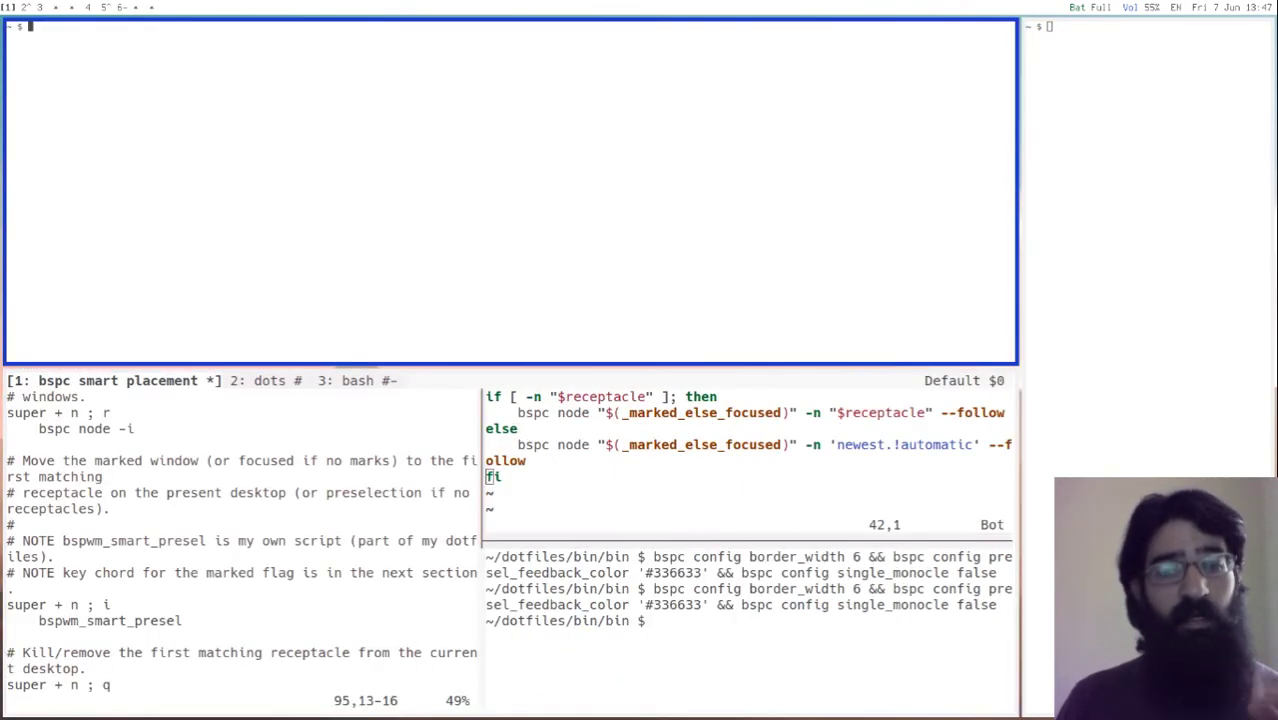
Close the top terminal, toggle monocle so tmux fills the screen, and review the receptacle comment.
{"action": "key", "text": "super+w"}
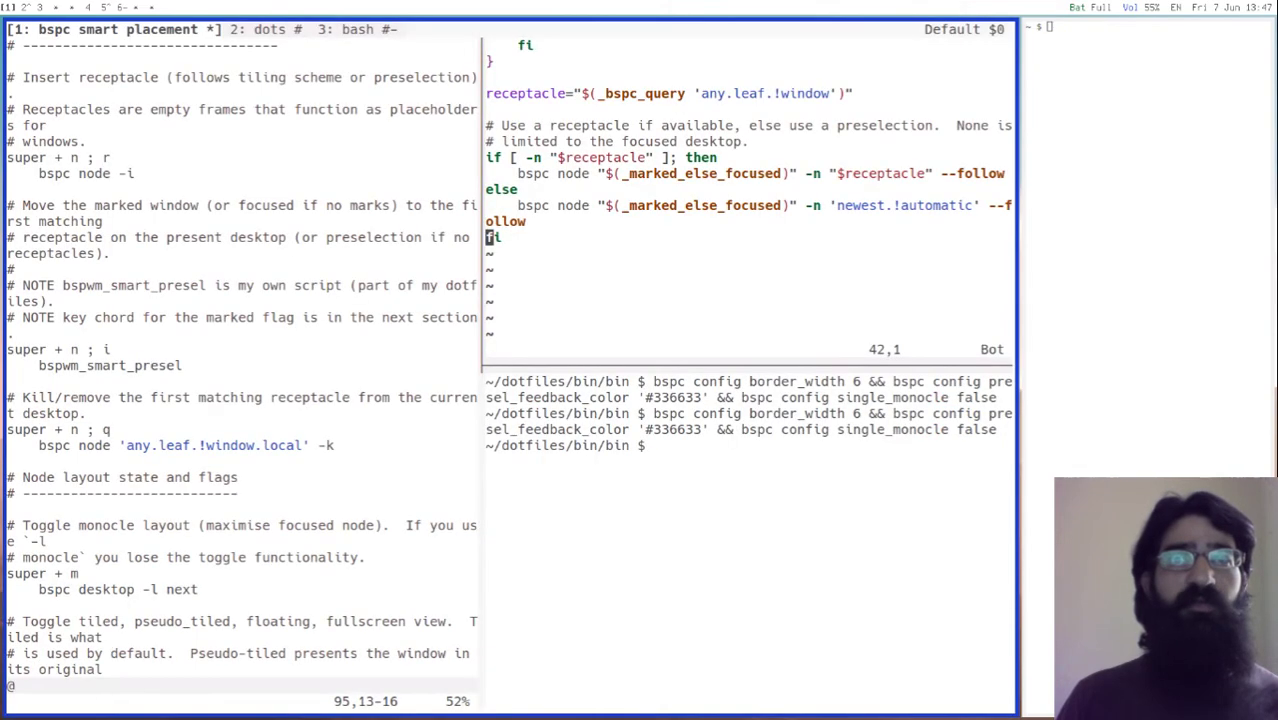
{"action": "key", "text": "super+m"}
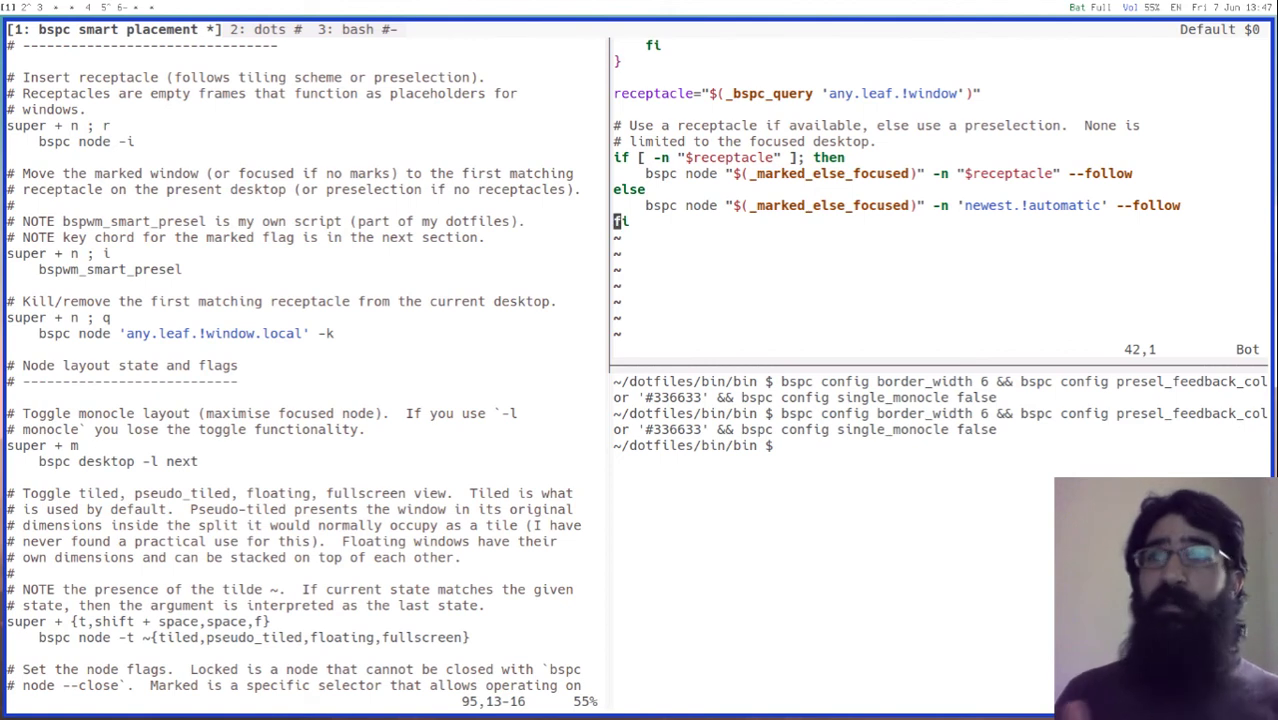
{"action": "left_click", "coordinate": [130, 141]}
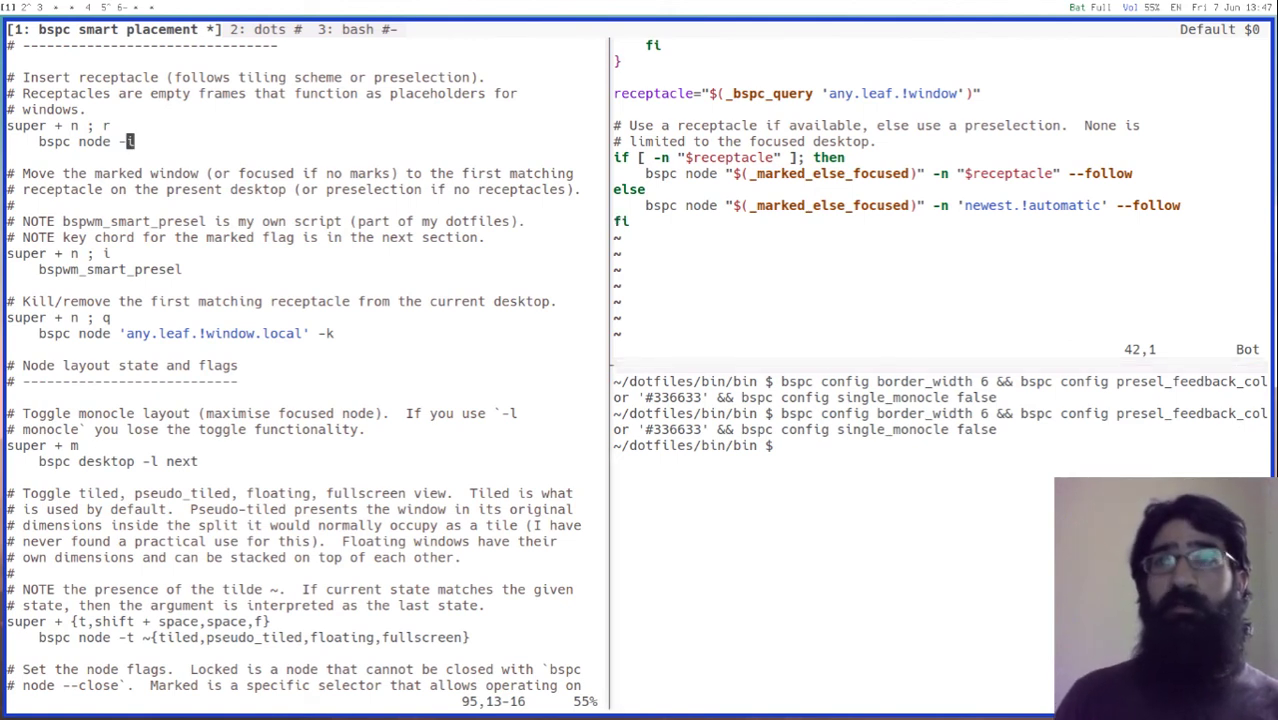
{"action": "key", "text": "k"}
{"action": "key", "text": "k"}
{"action": "key", "text": "k"}
{"action": "key", "text": "k"}
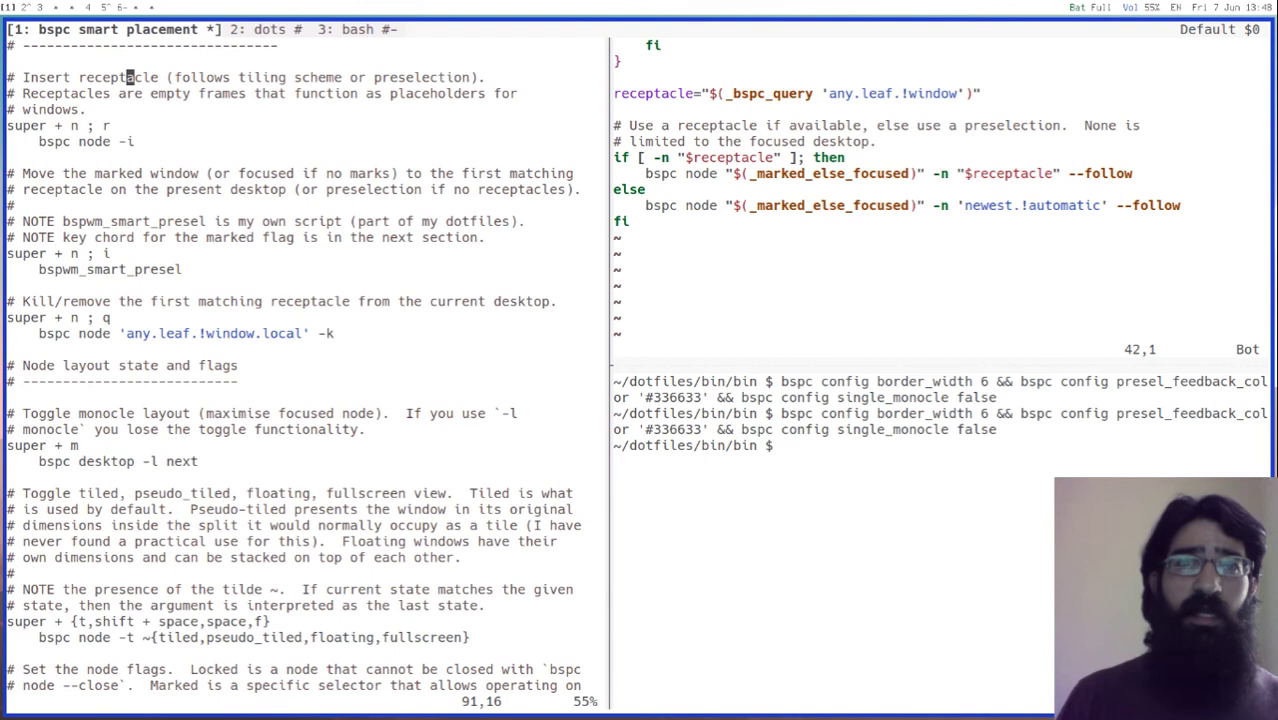
{"action": "key", "text": "super+l"}
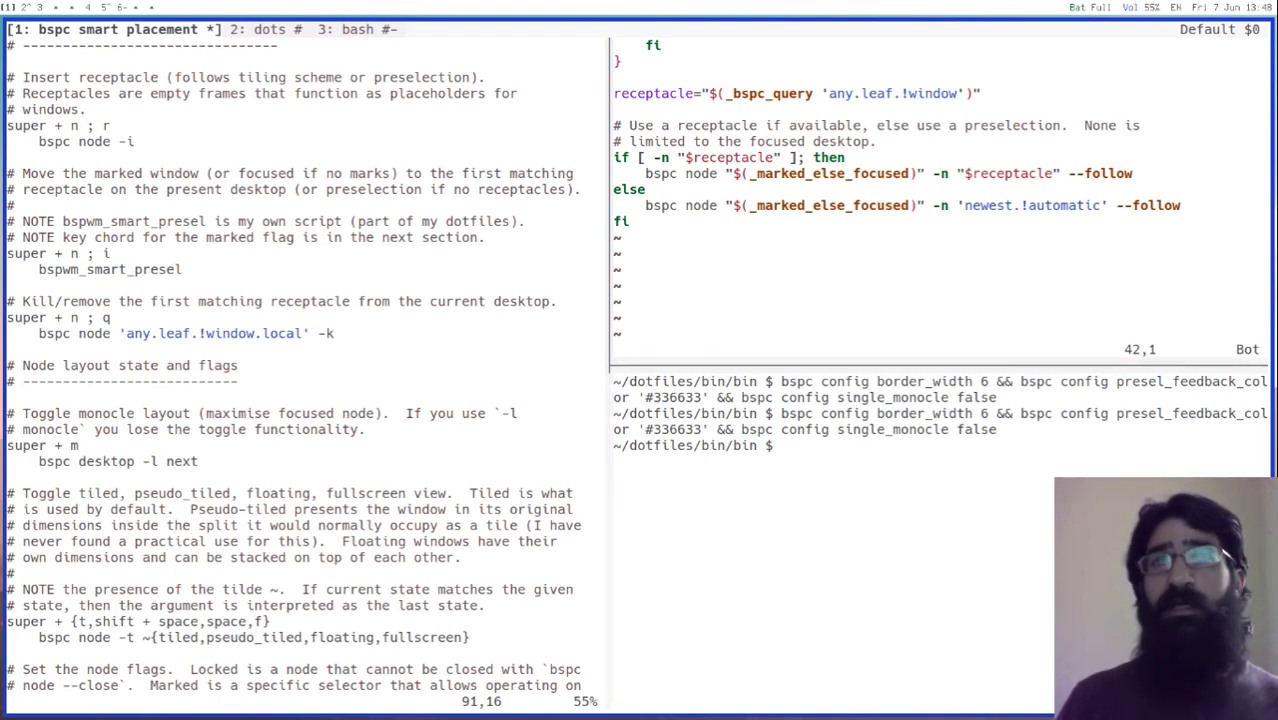
Select the dotfiles URL line near the script's top, zooming the terminal font in and back out.
{"action": "key", "text": "g"}
{"action": "key", "text": "g"}
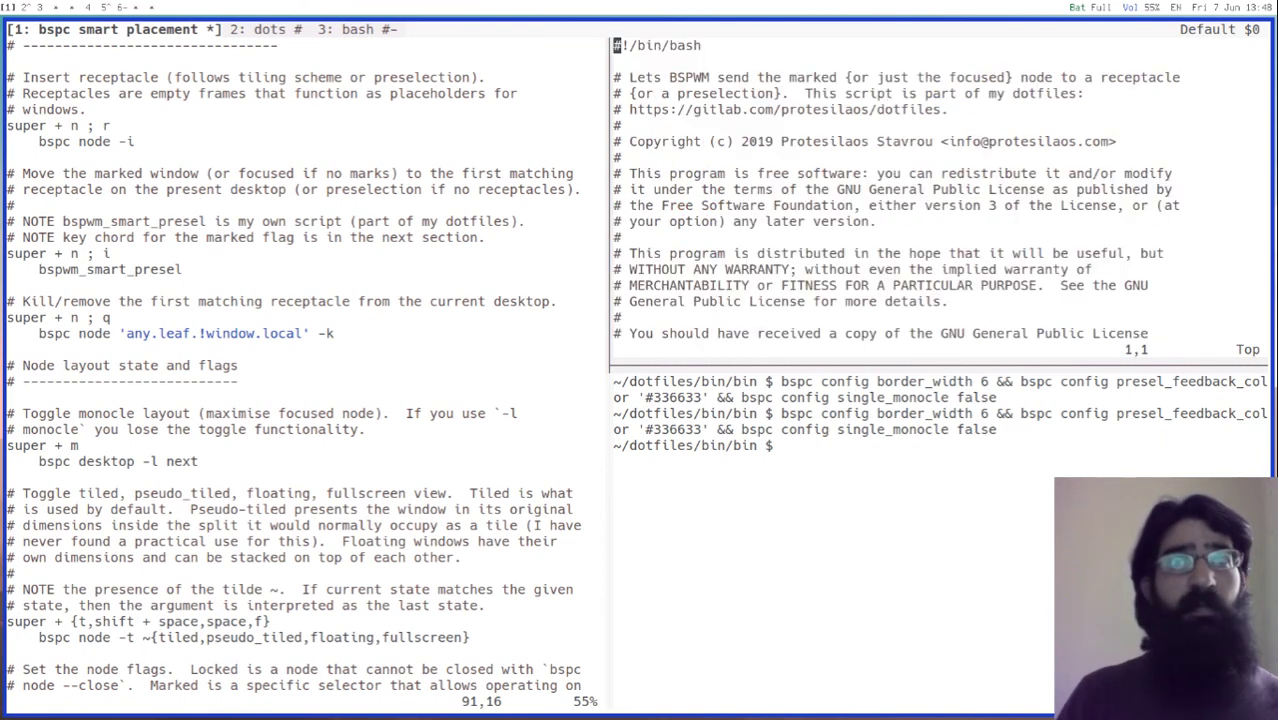
{"action": "key", "text": "j"}
{"action": "key", "text": "j"}
{"action": "key", "text": "j"}
{"action": "key", "text": "j"}
{"action": "key", "text": "shift+v"}
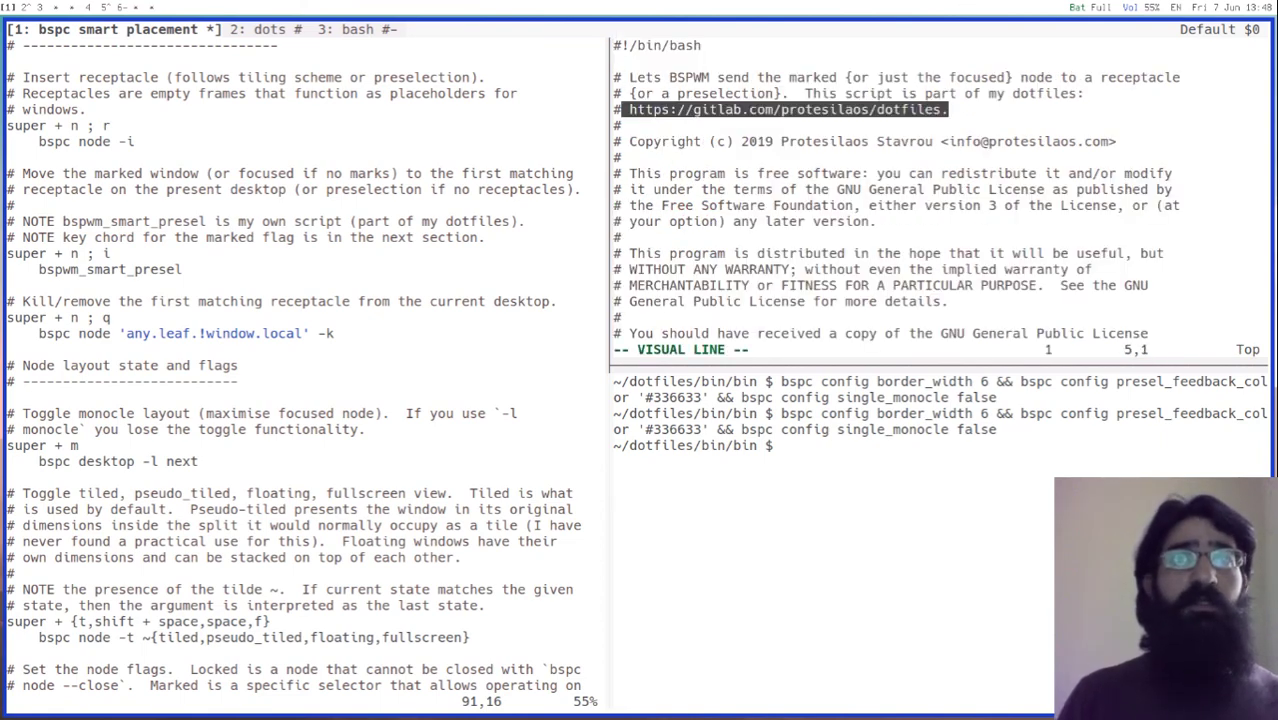
{"action": "key", "text": "ctrl+plus"}
{"action": "key", "text": "ctrl+plus"}
{"action": "key", "text": "ctrl+plus"}
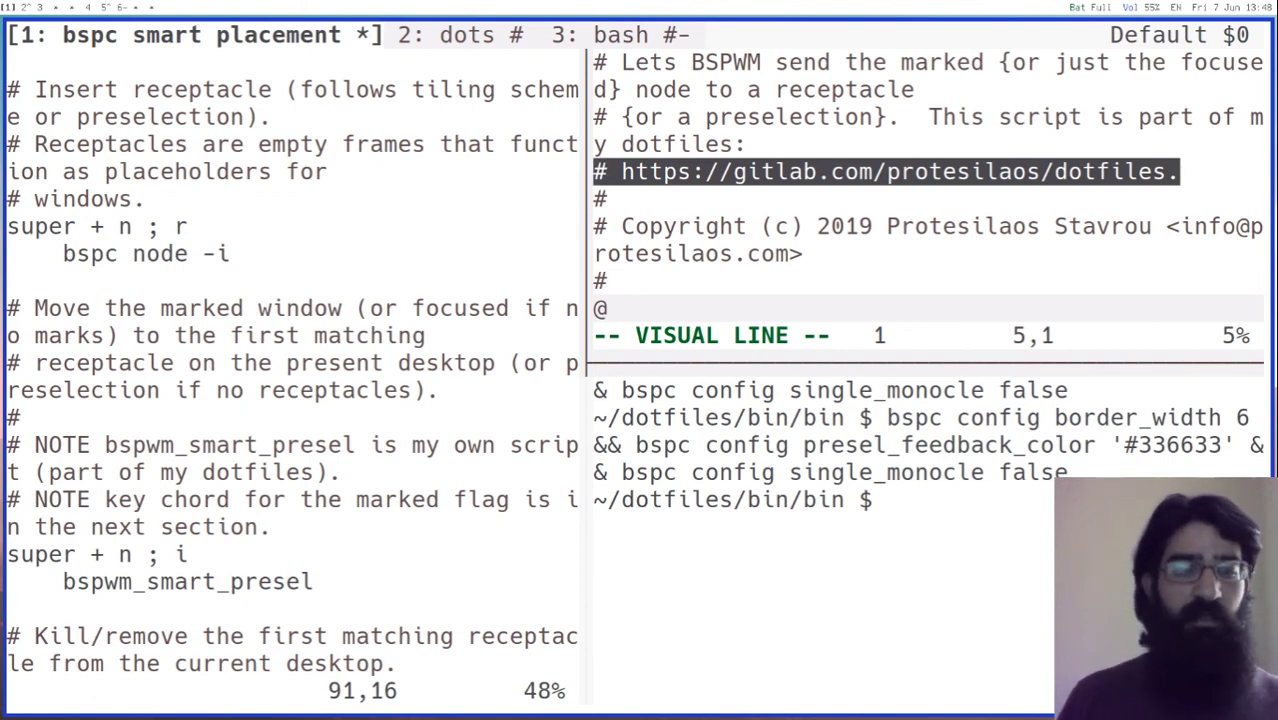
{"action": "key", "text": "ctrl+shift+Home"}
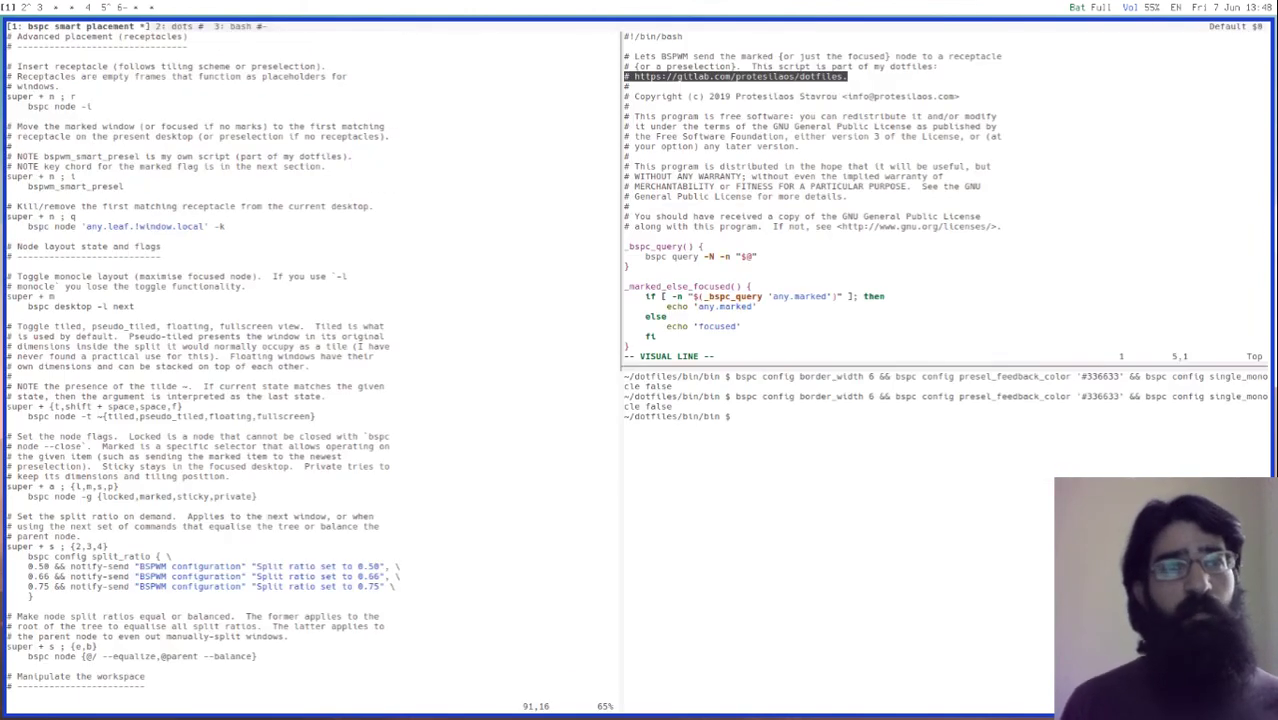